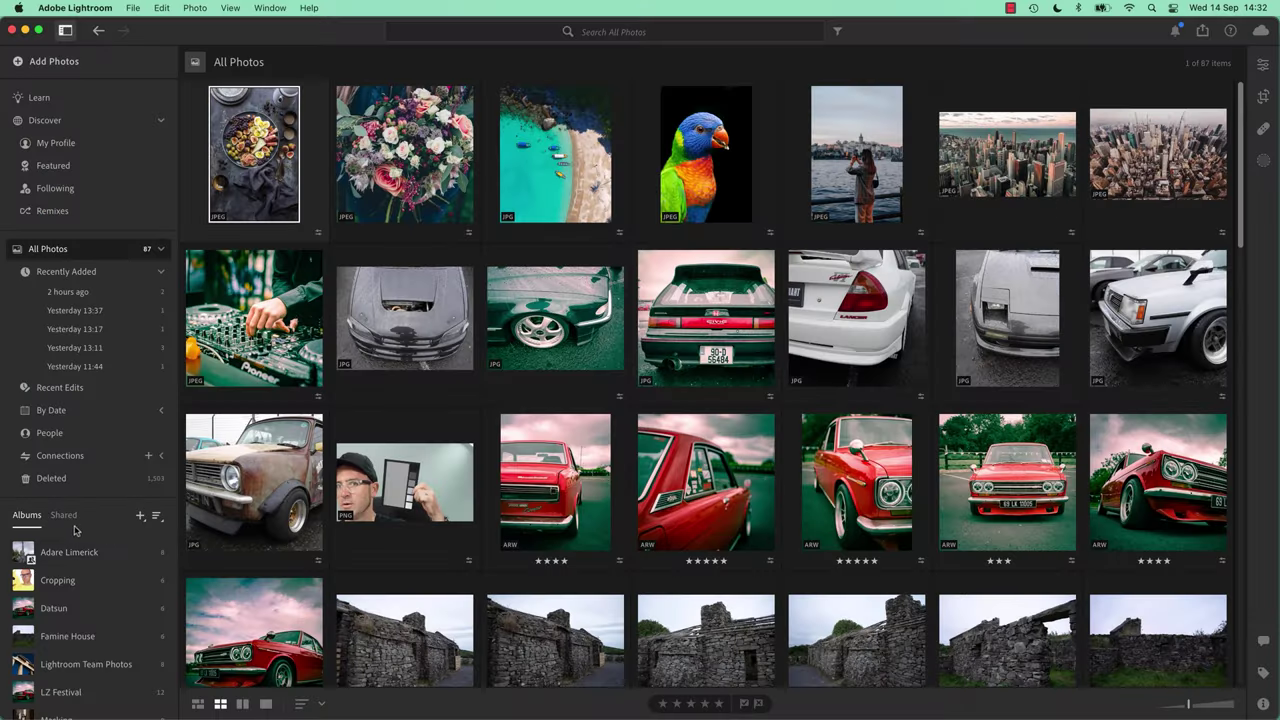
Create an album named 'Dehaze' and remove its included photo so it is empty.
click(140, 516)
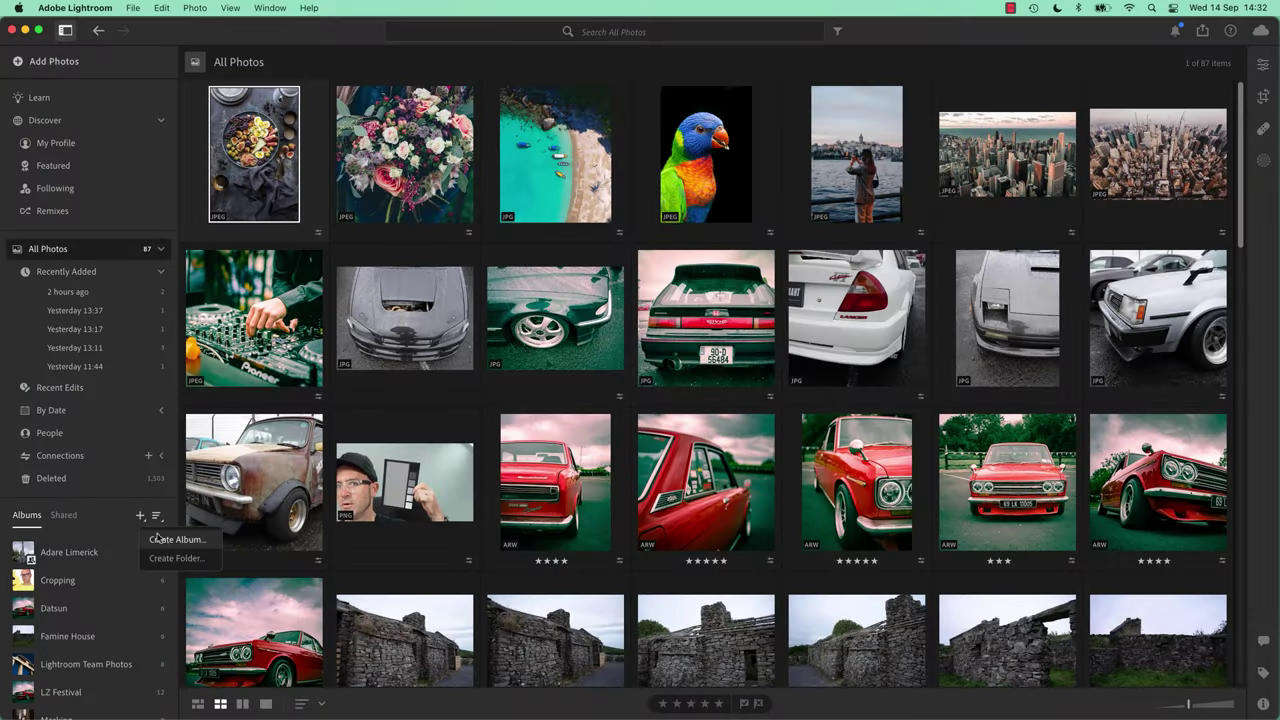
click(162, 541)
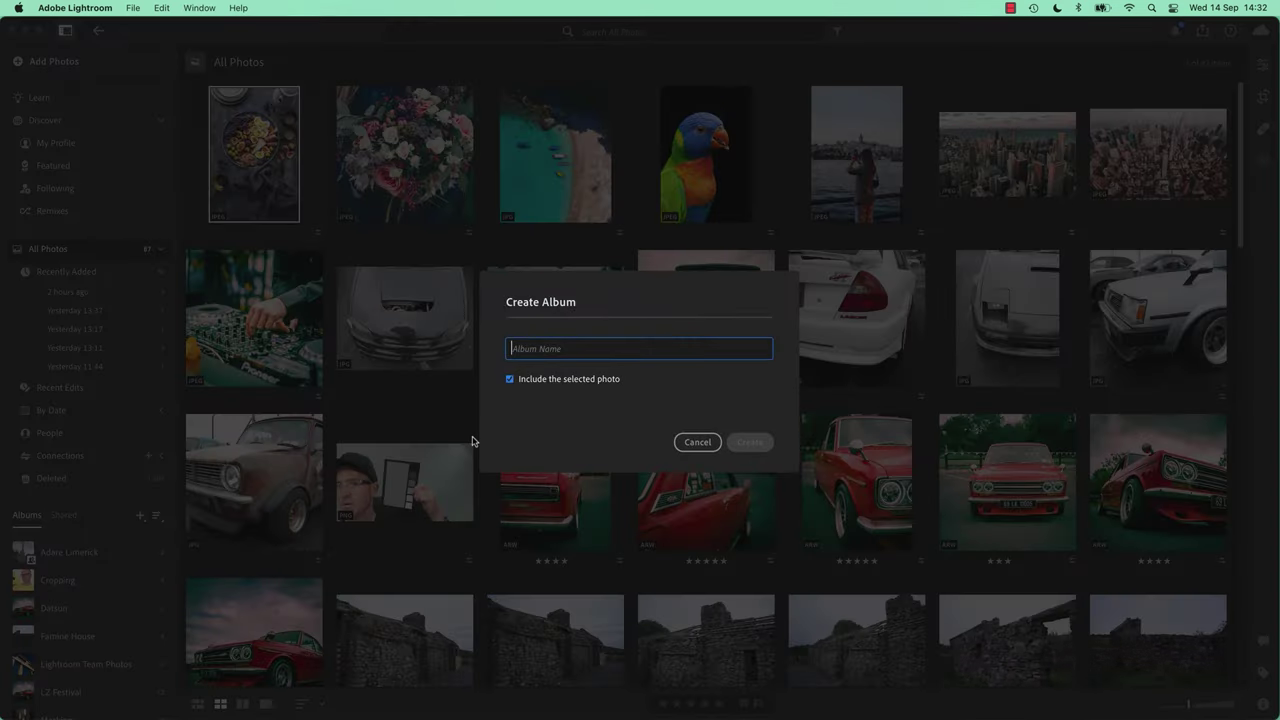
text(Dehaze)
key(Return)
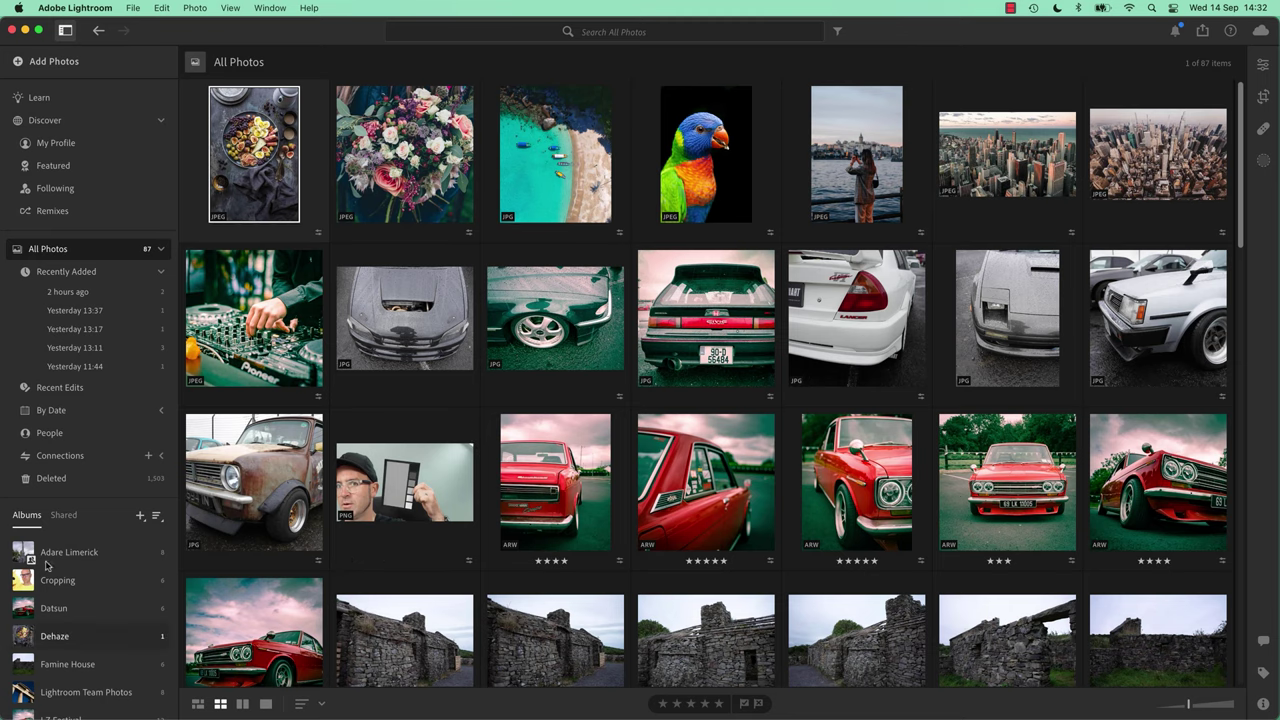
click(58, 641)
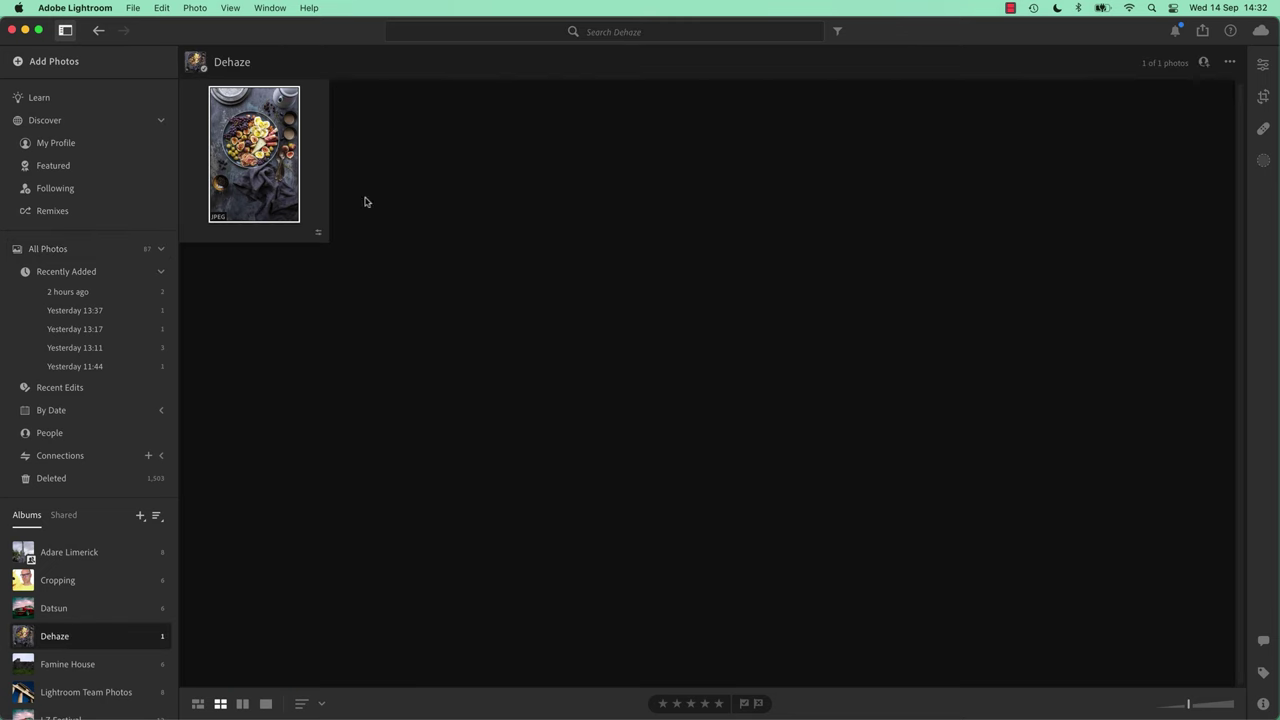
key(BackSpace)
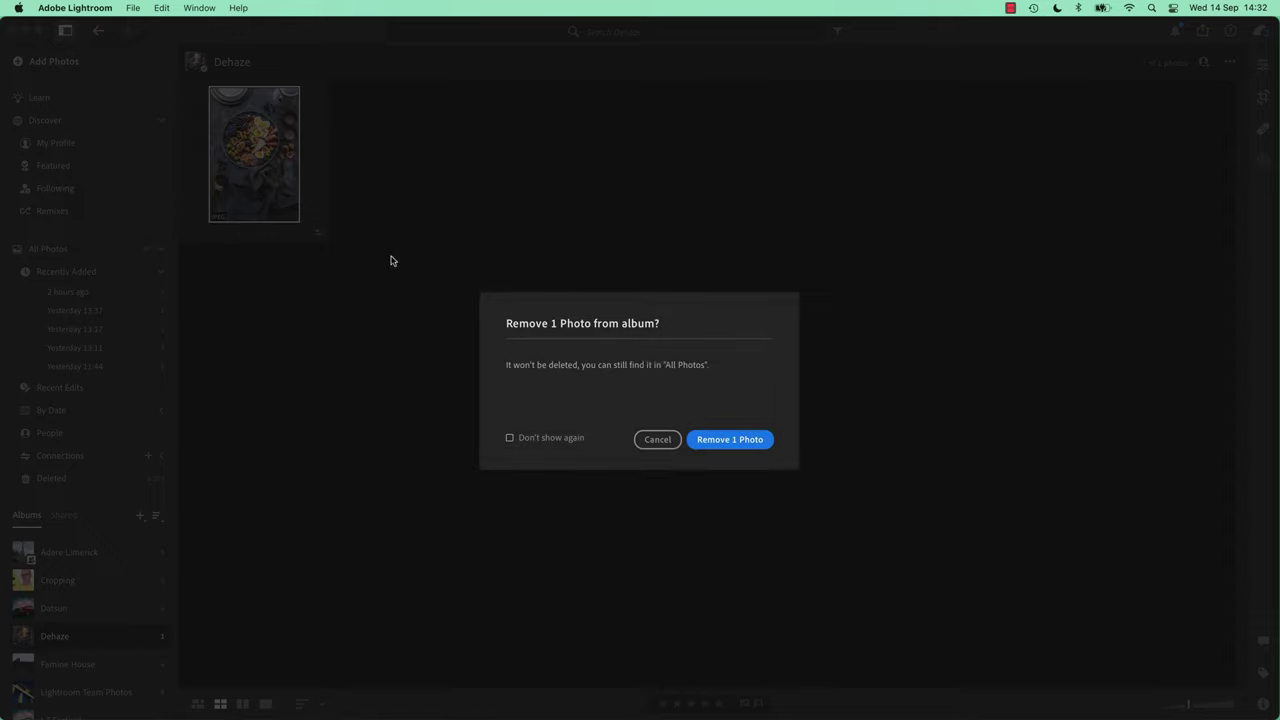
click(743, 440)
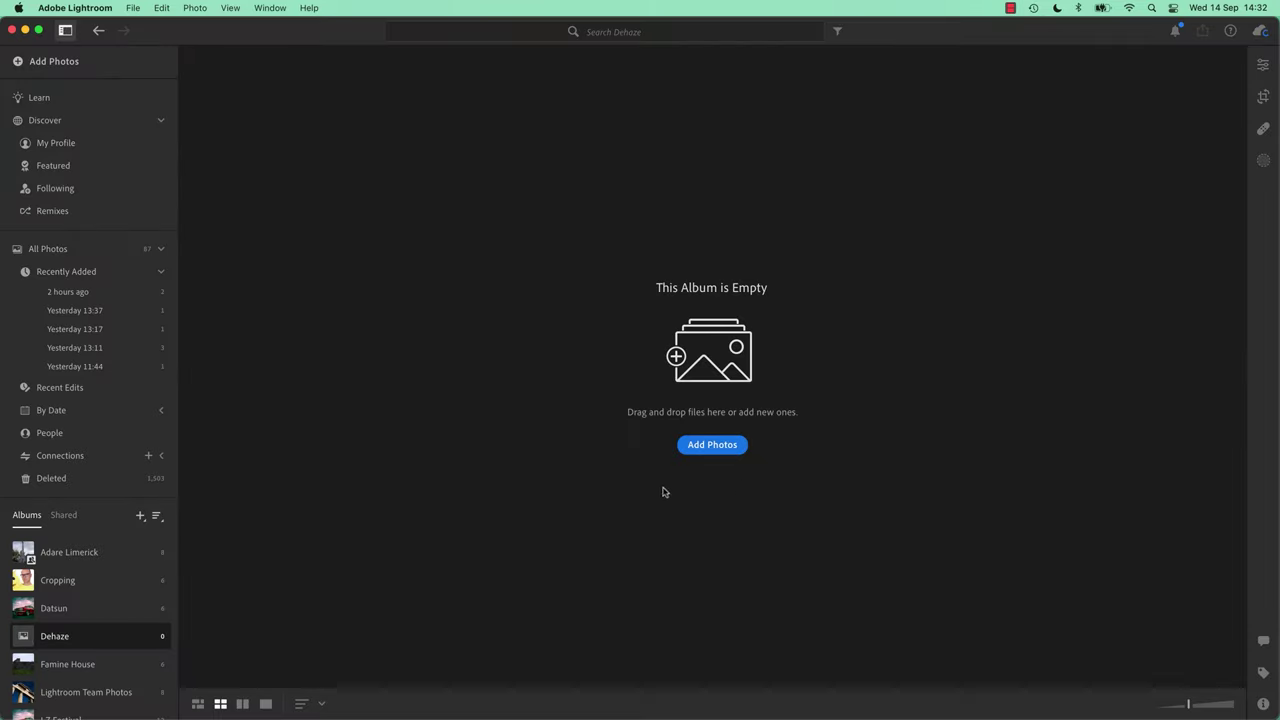
Add Dehaze 1–9 from Exercise Files/08 Noise + Dehaze and select the mountain photo.
click(716, 451)
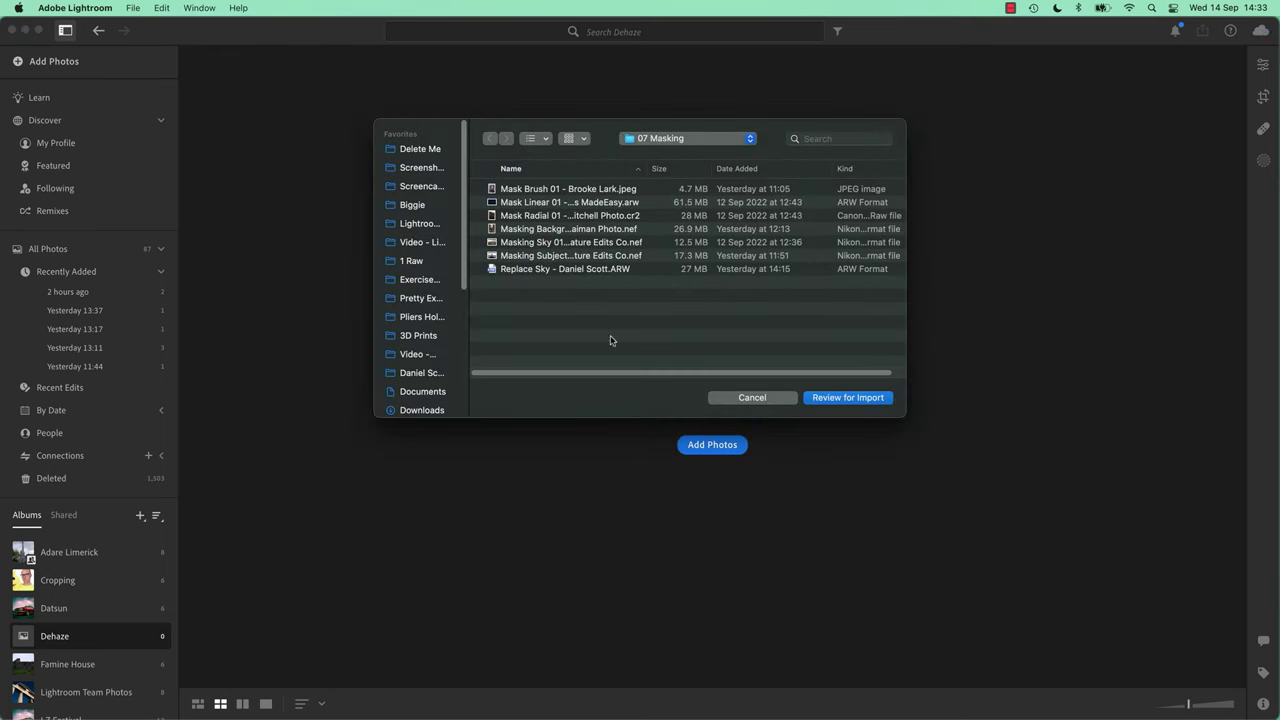
click(656, 145)
click(658, 156)
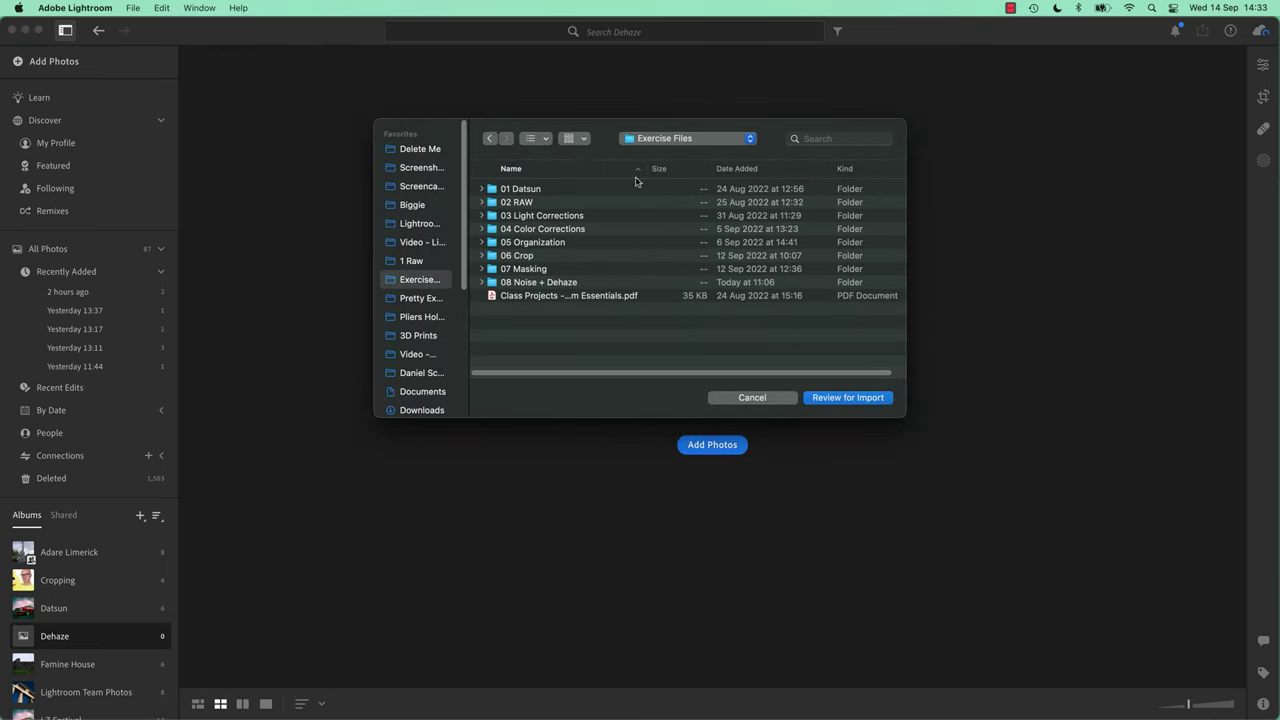
click(526, 285)
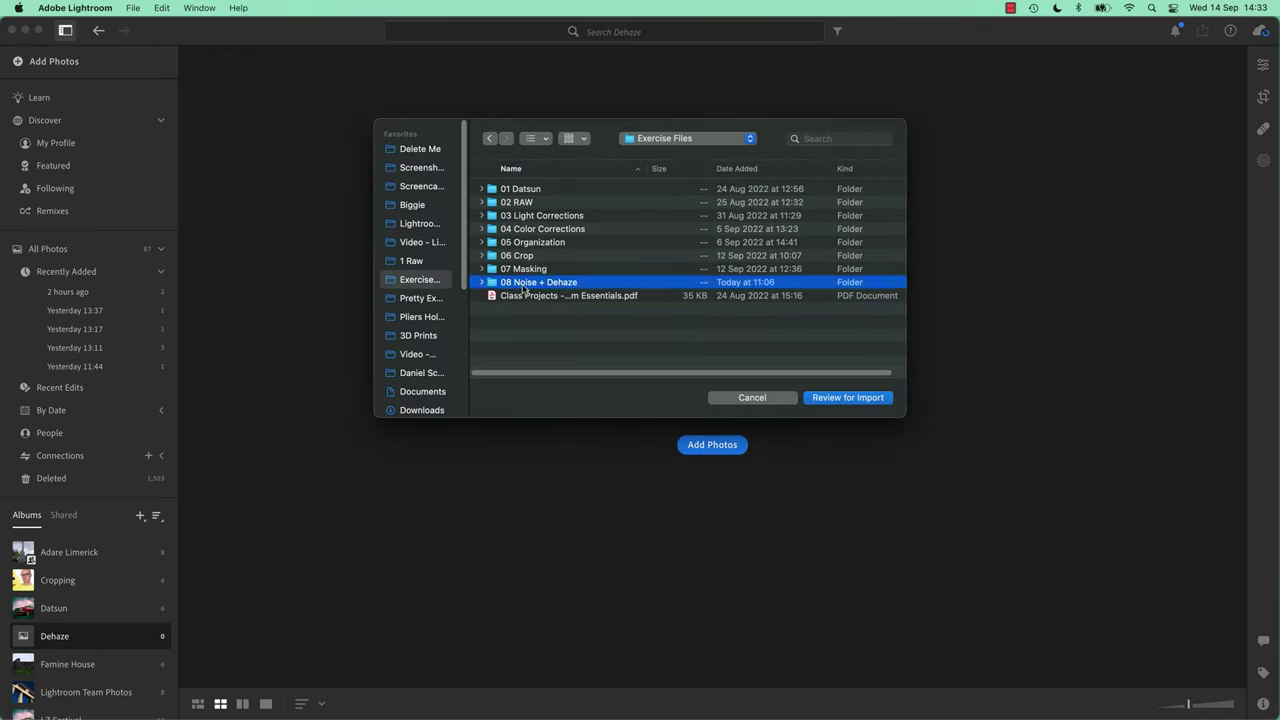
double_click(531, 291)
click(541, 218)
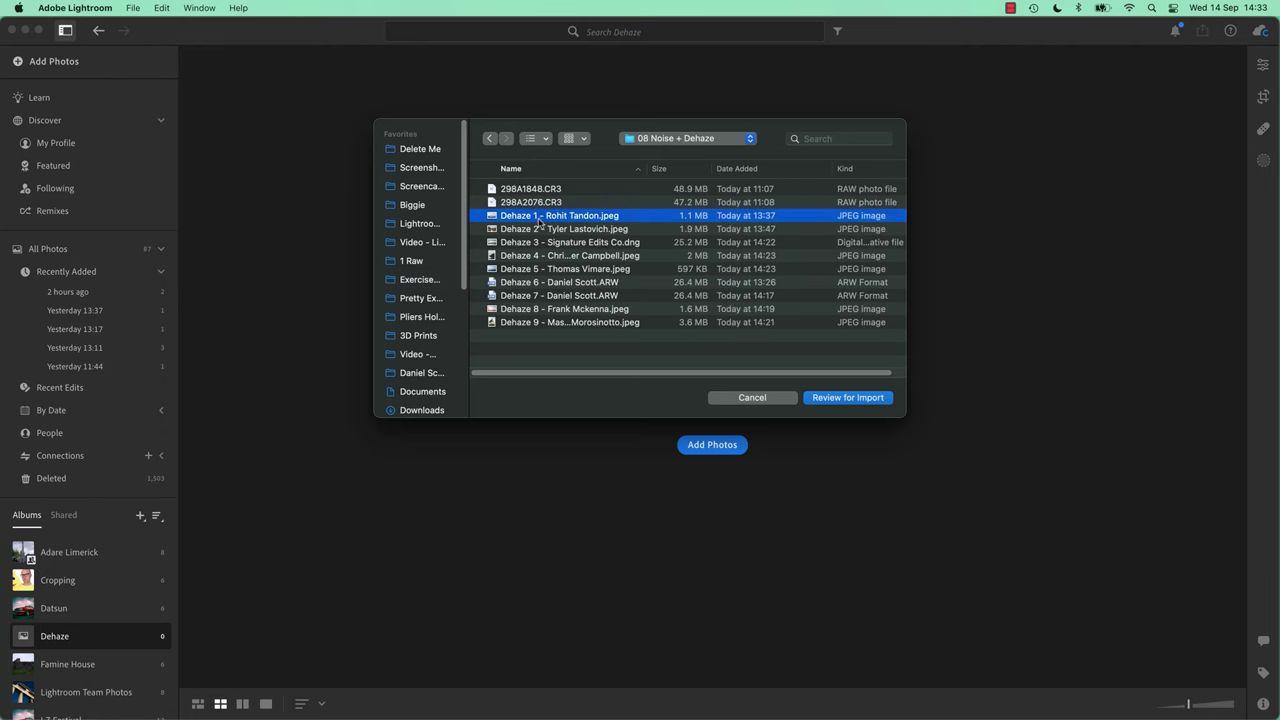
shift+click(534, 324)
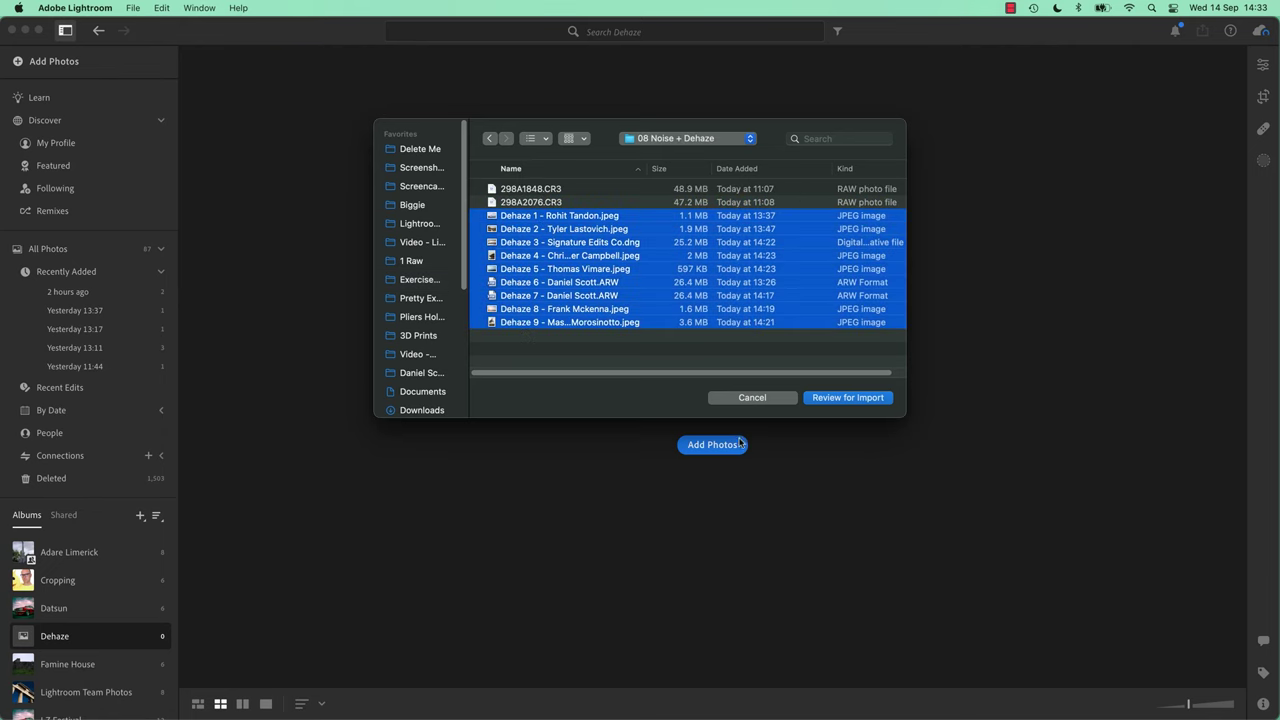
click(854, 398)
click(711, 186)
Open the mountain photo for editing and set Effects Dehaze to +42.
double_click(711, 175)
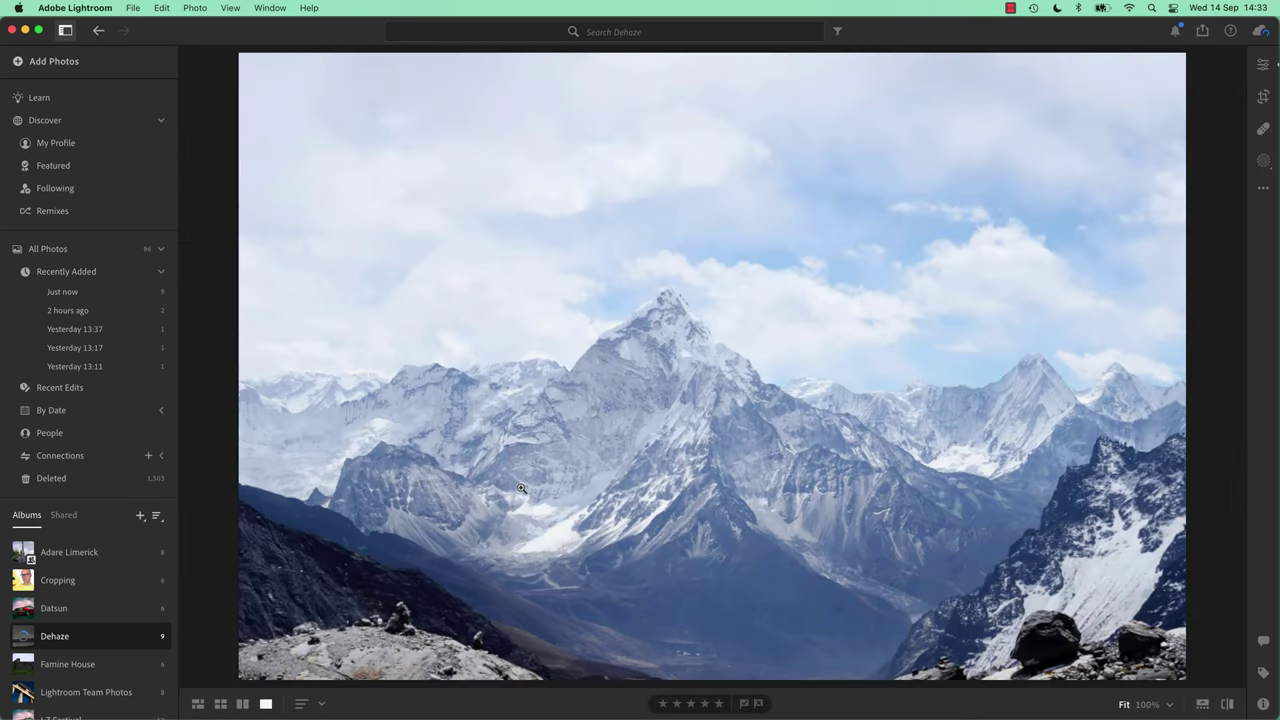
click(1263, 64)
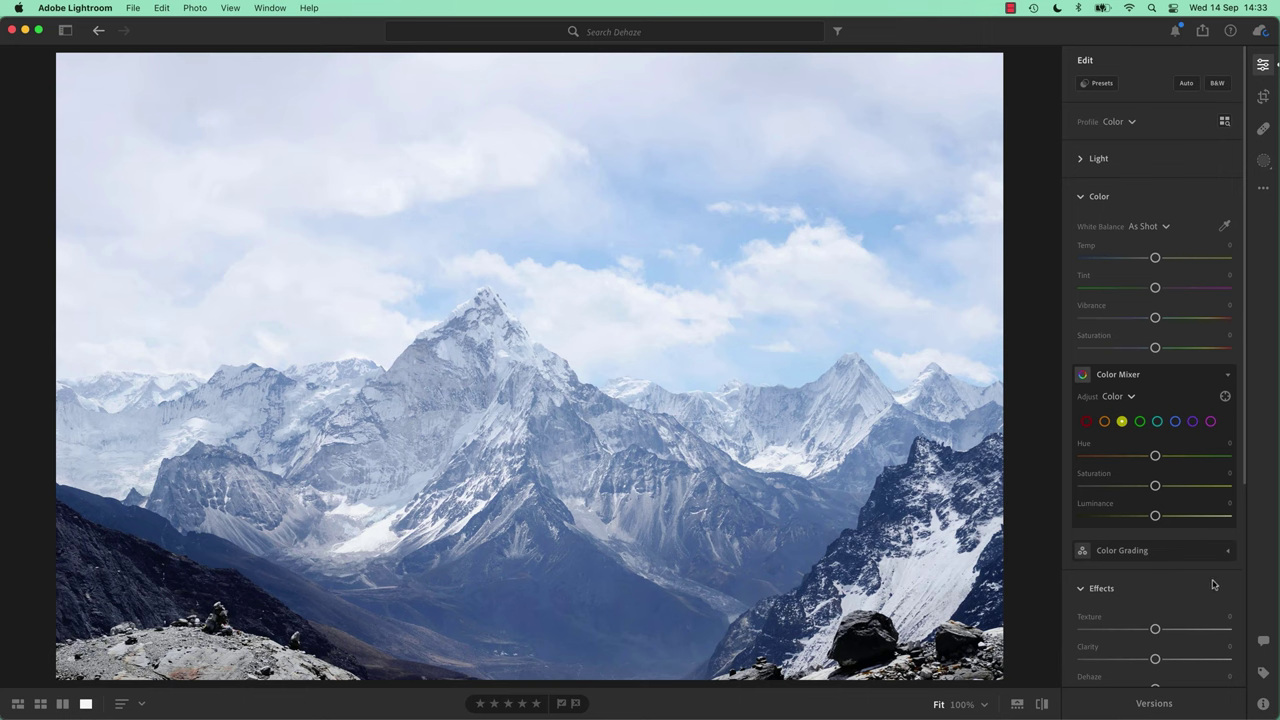
scroll(1207, 583, down, 1)
scroll(1207, 583, down, 2)
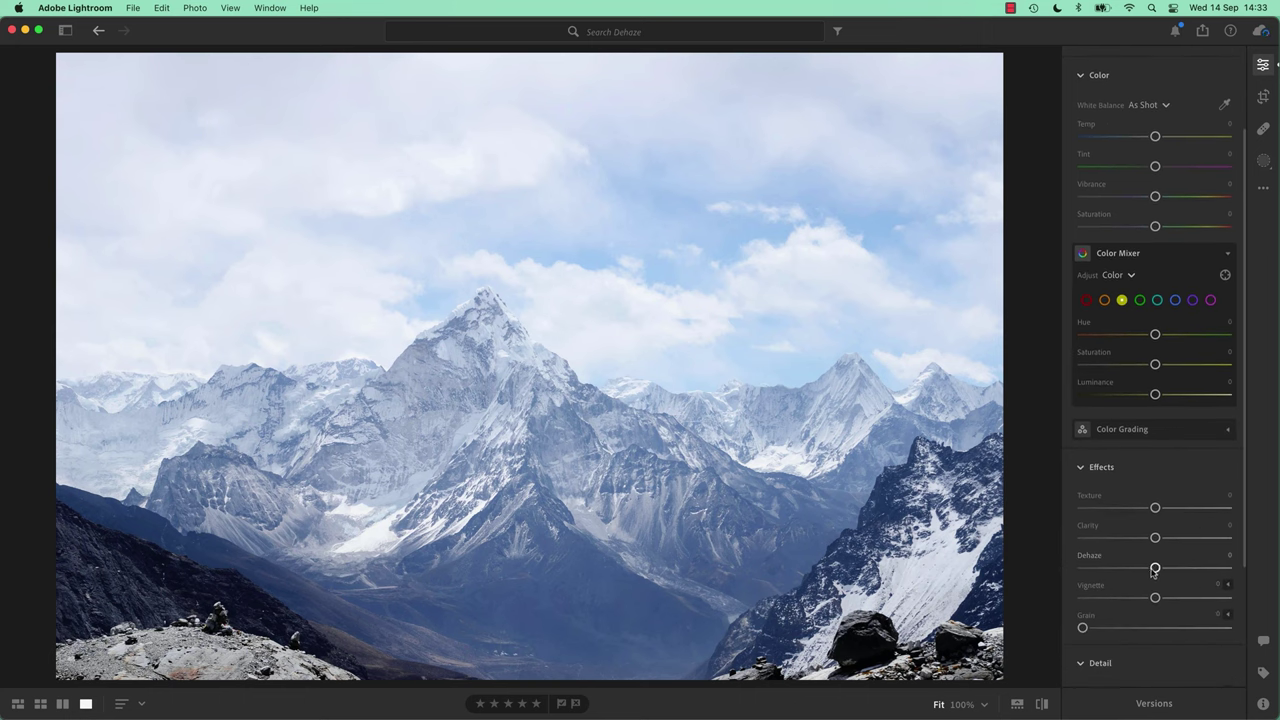
drag(1155, 569, 1194, 580)
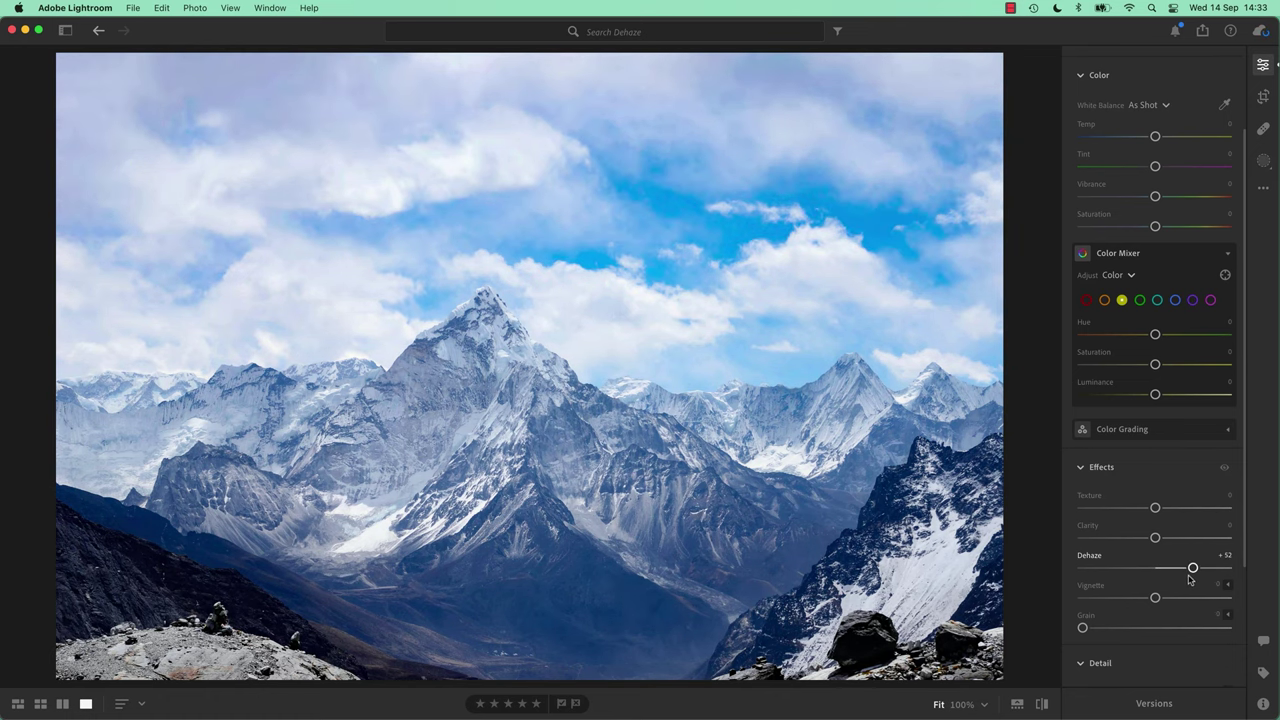
drag(1193, 571, 1226, 570)
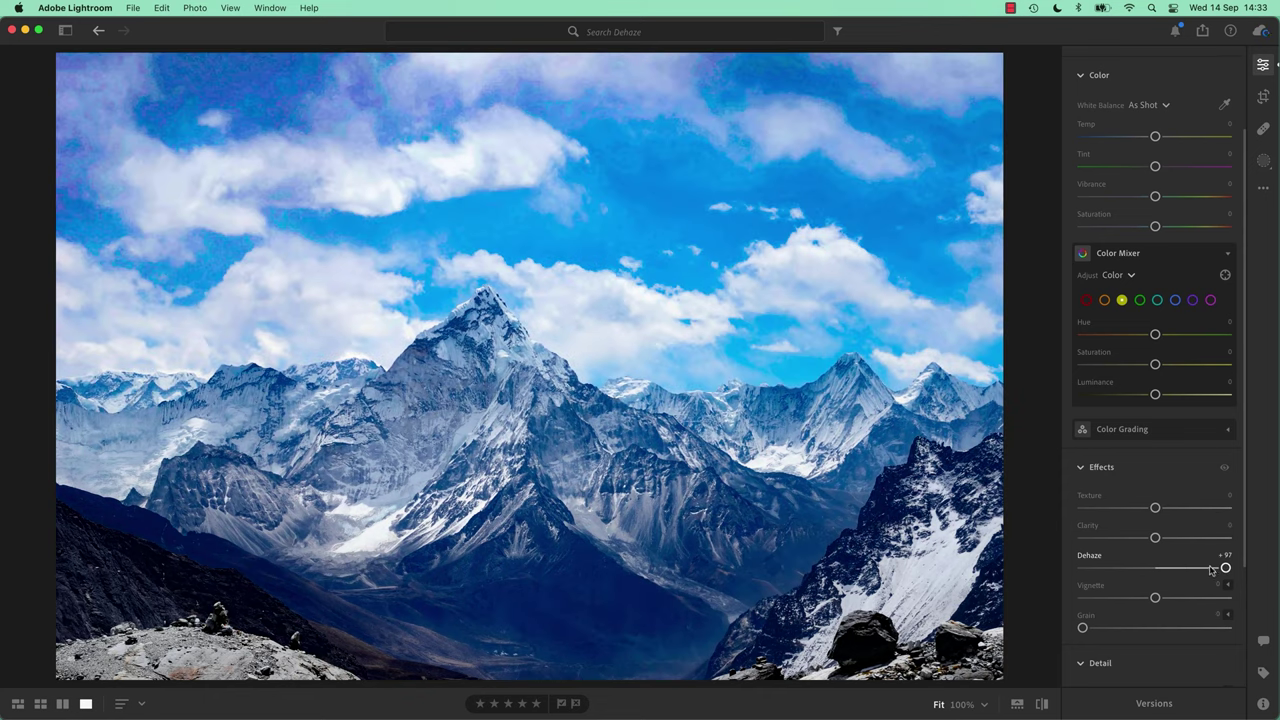
drag(1225, 569, 1187, 577)
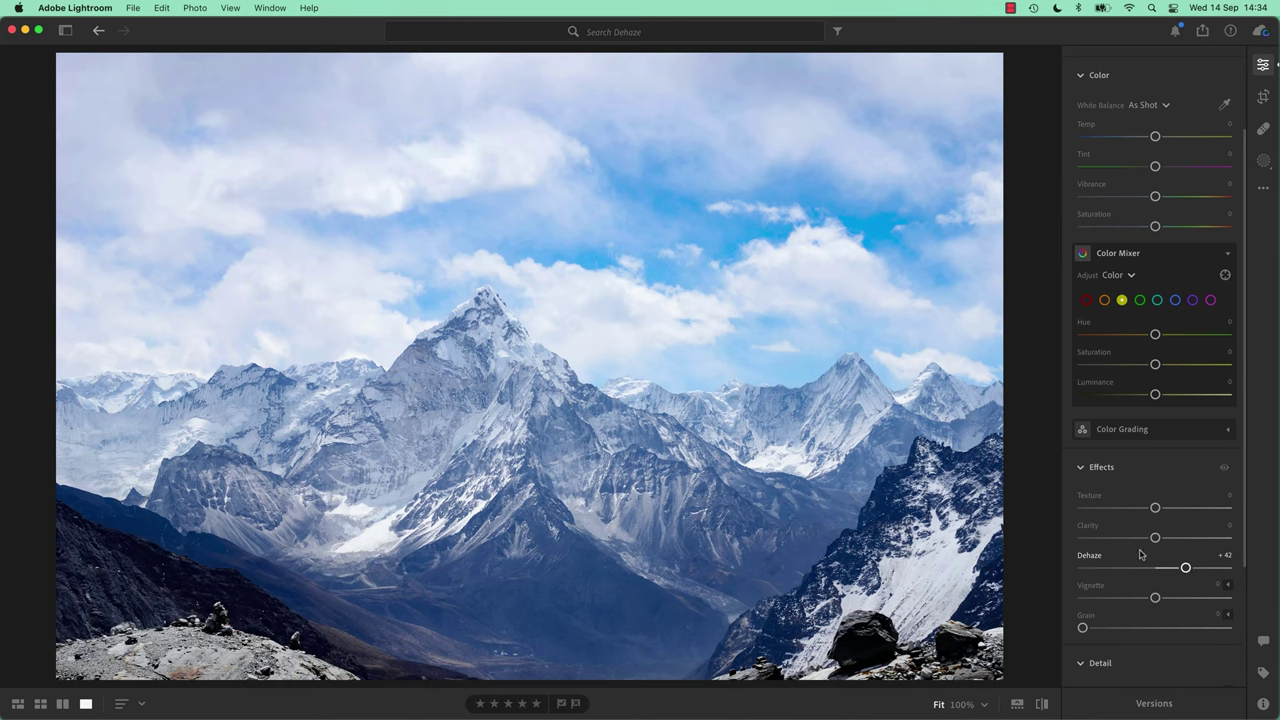
scroll(1157, 253, up, 3)
click(1084, 161)
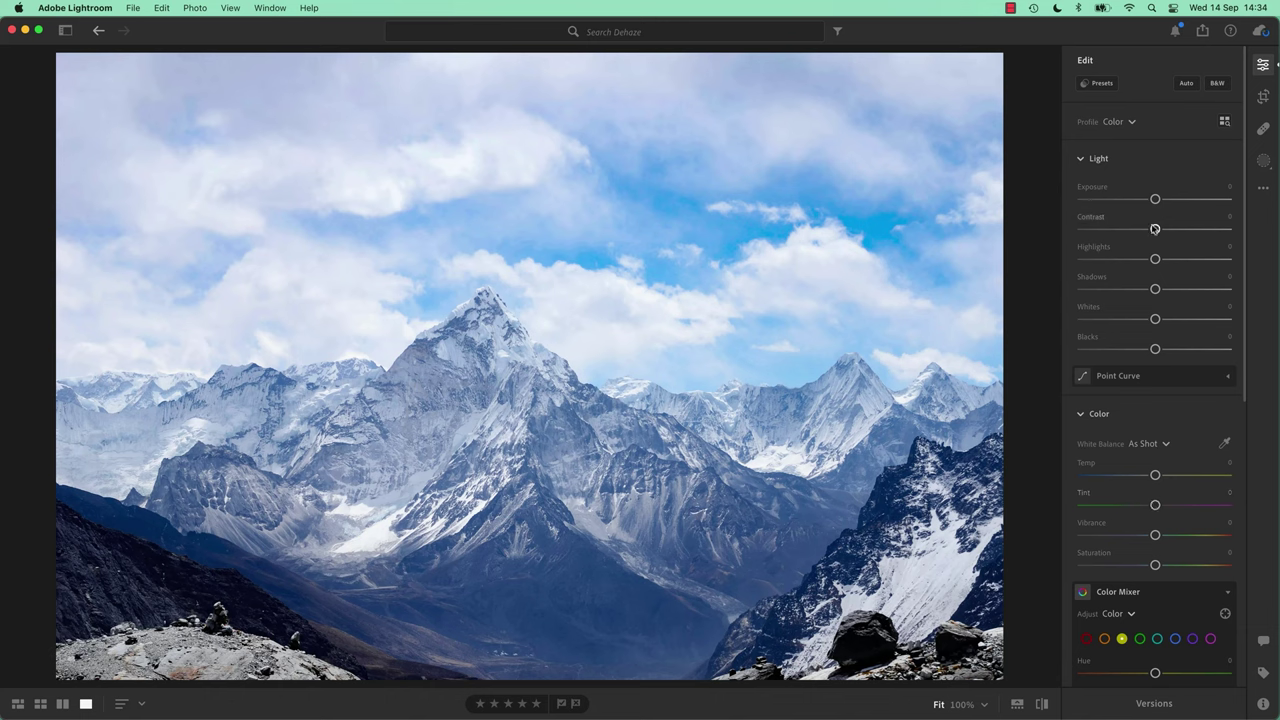
drag(1155, 229, 1204, 233)
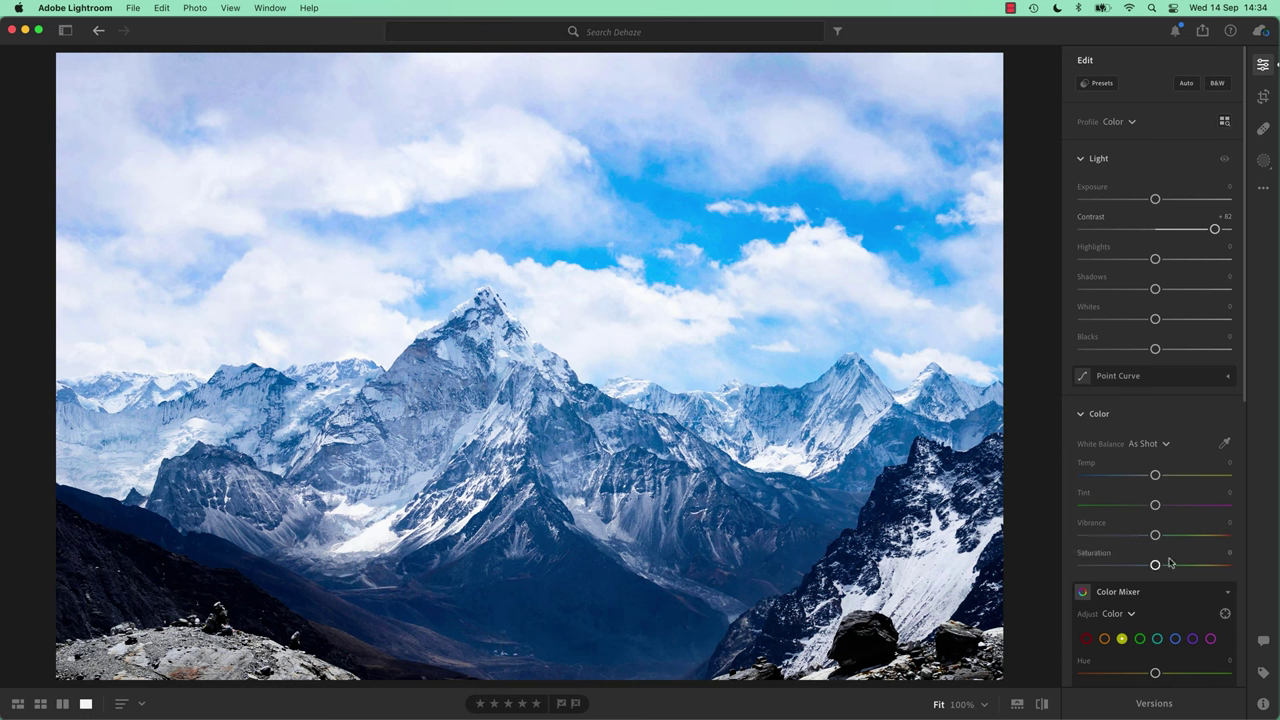
drag(1155, 565, 1189, 566)
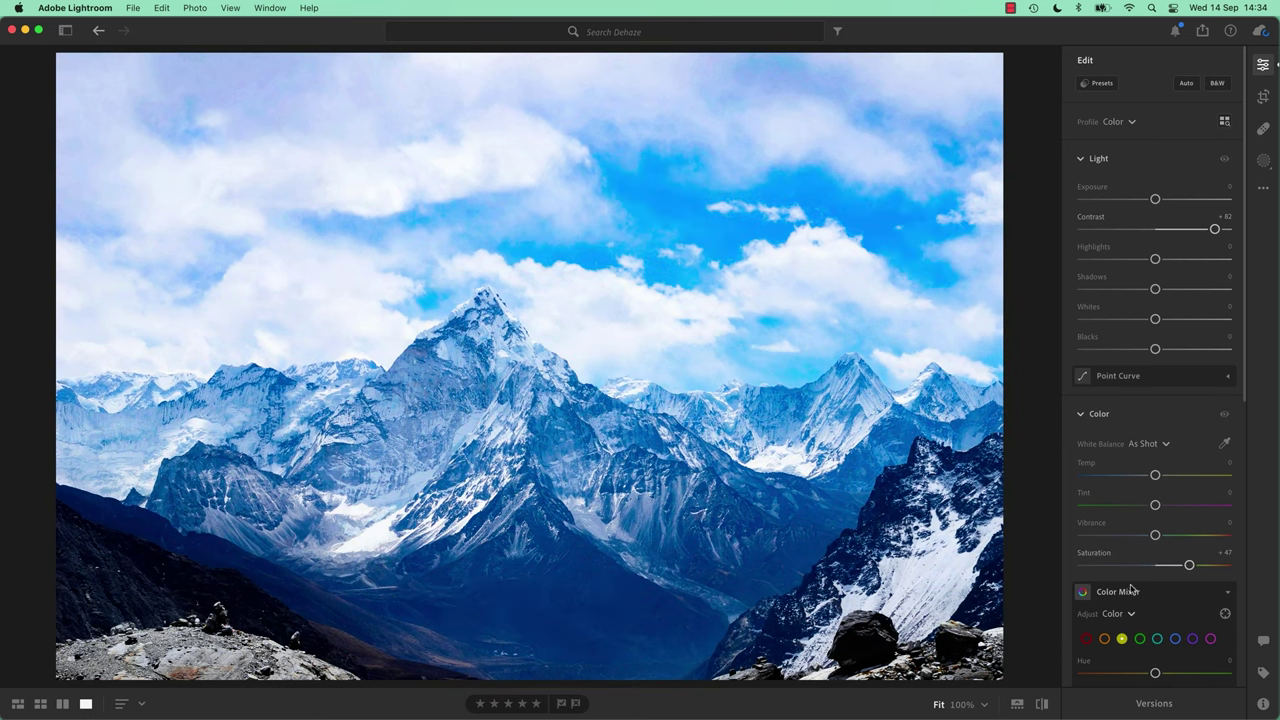
double_click(1189, 565)
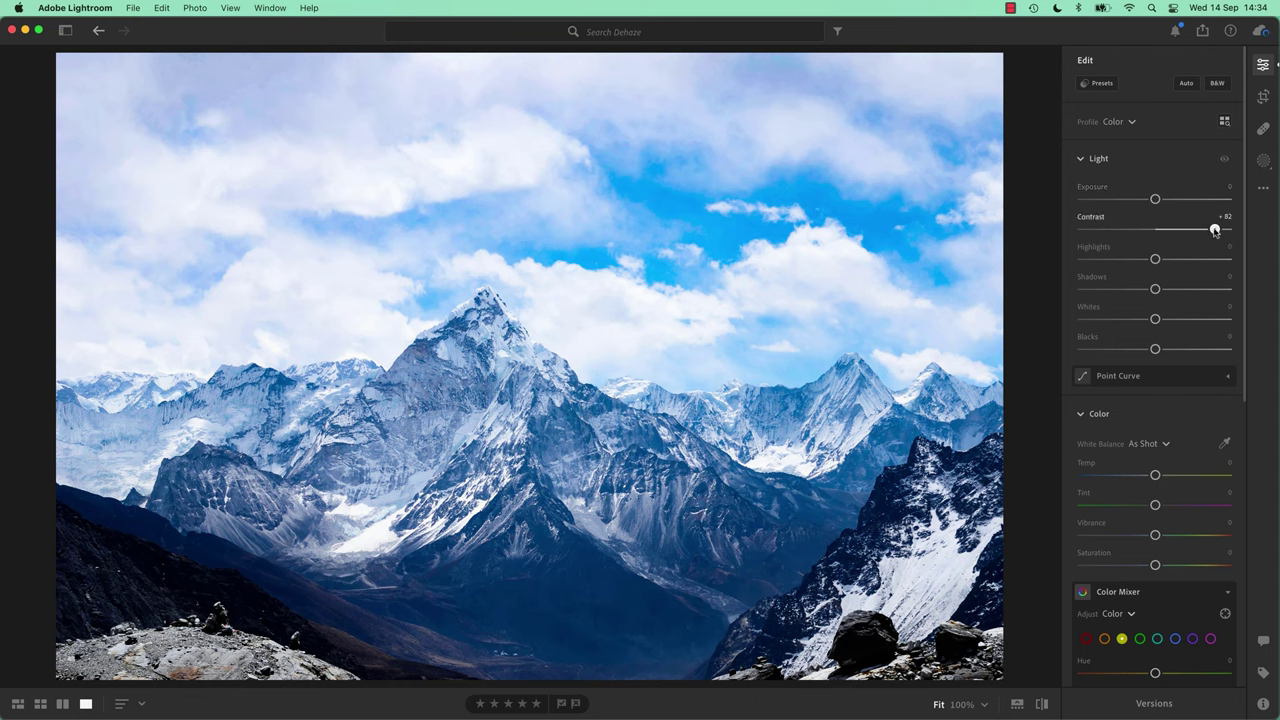
double_click(1213, 229)
scroll(1092, 473, down, 4)
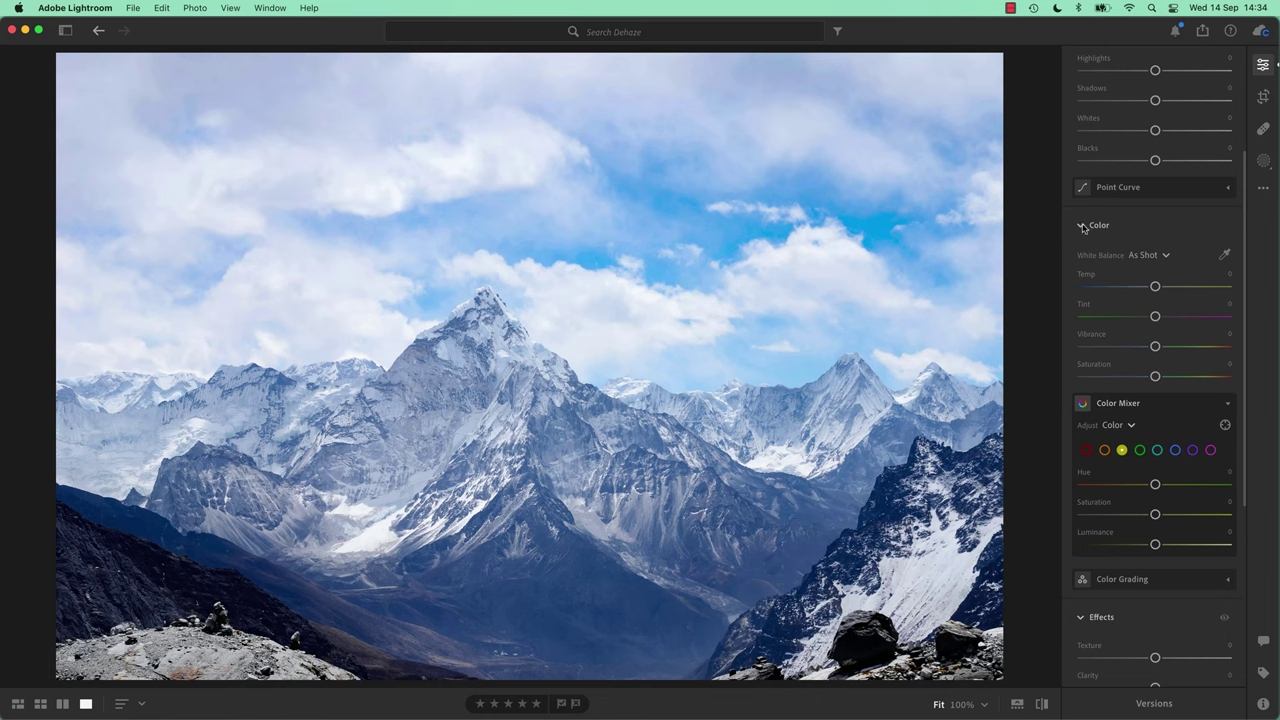
scroll(1150, 478, down, 5)
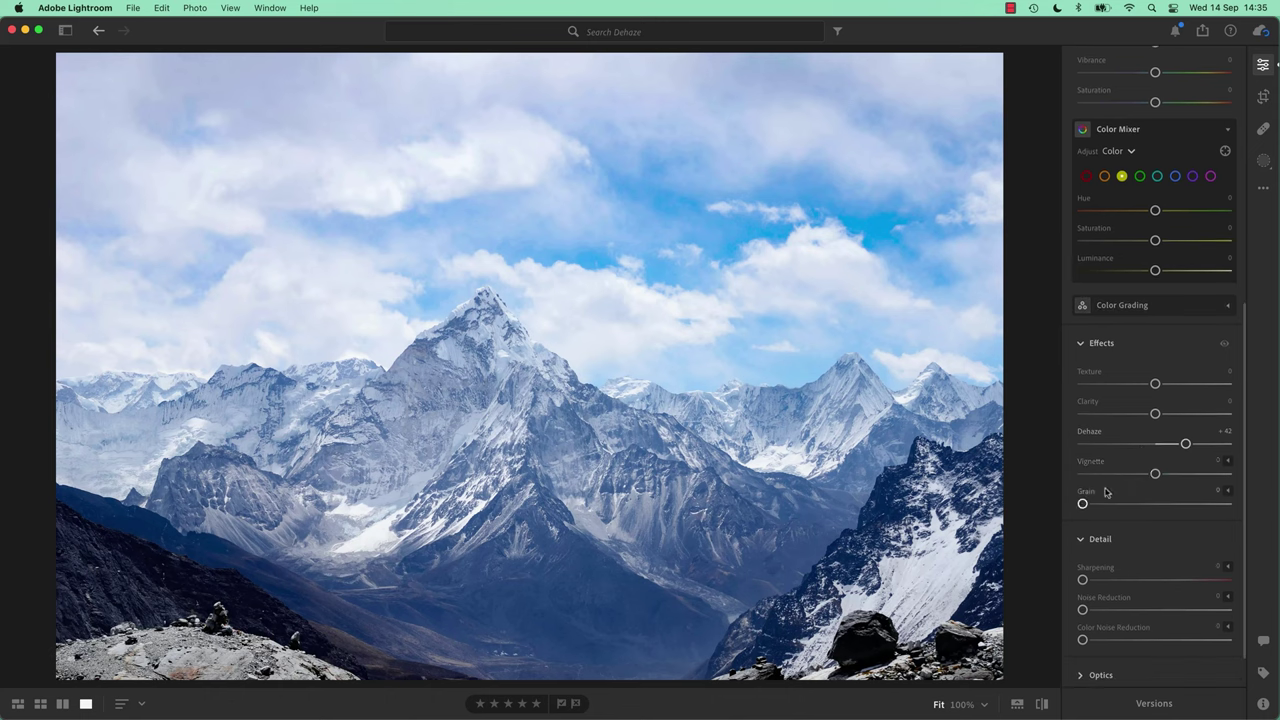
Fine-tune the mountain photo's Dehaze to +38.
scroll(1108, 494, up, 5)
scroll(1108, 494, up, 4)
scroll(1110, 496, down, 6)
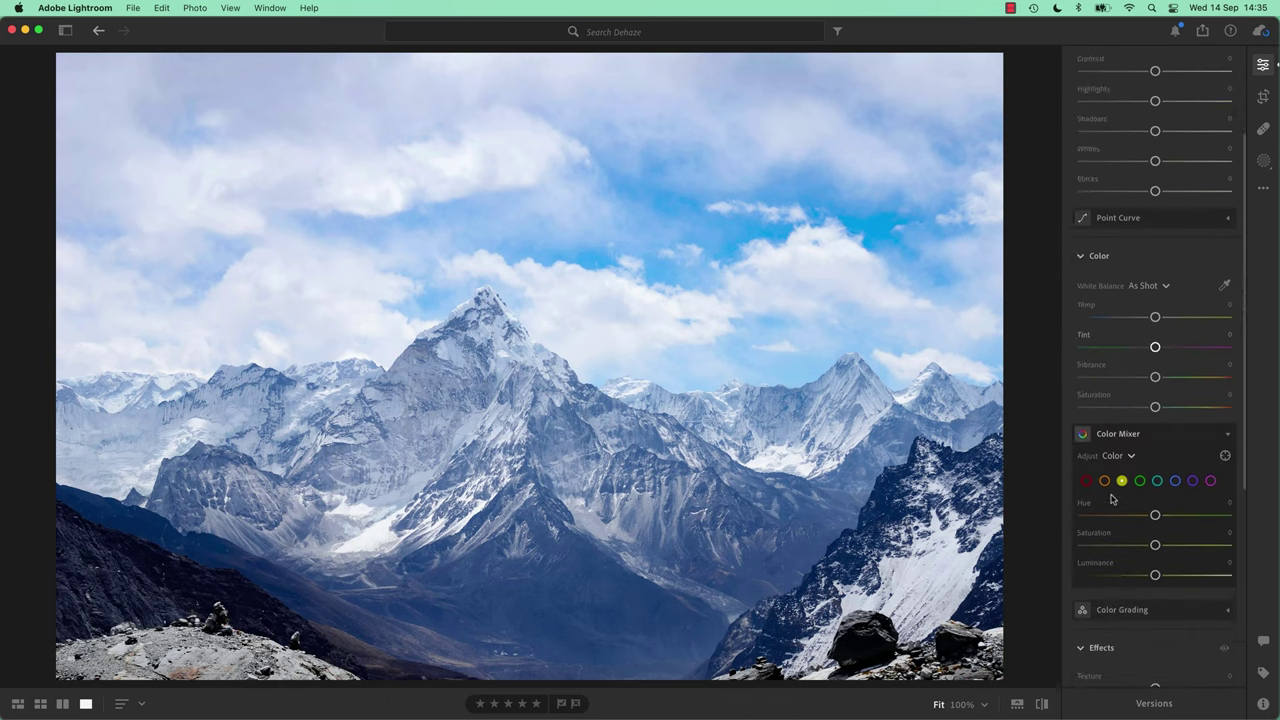
scroll(1111, 498, down, 2)
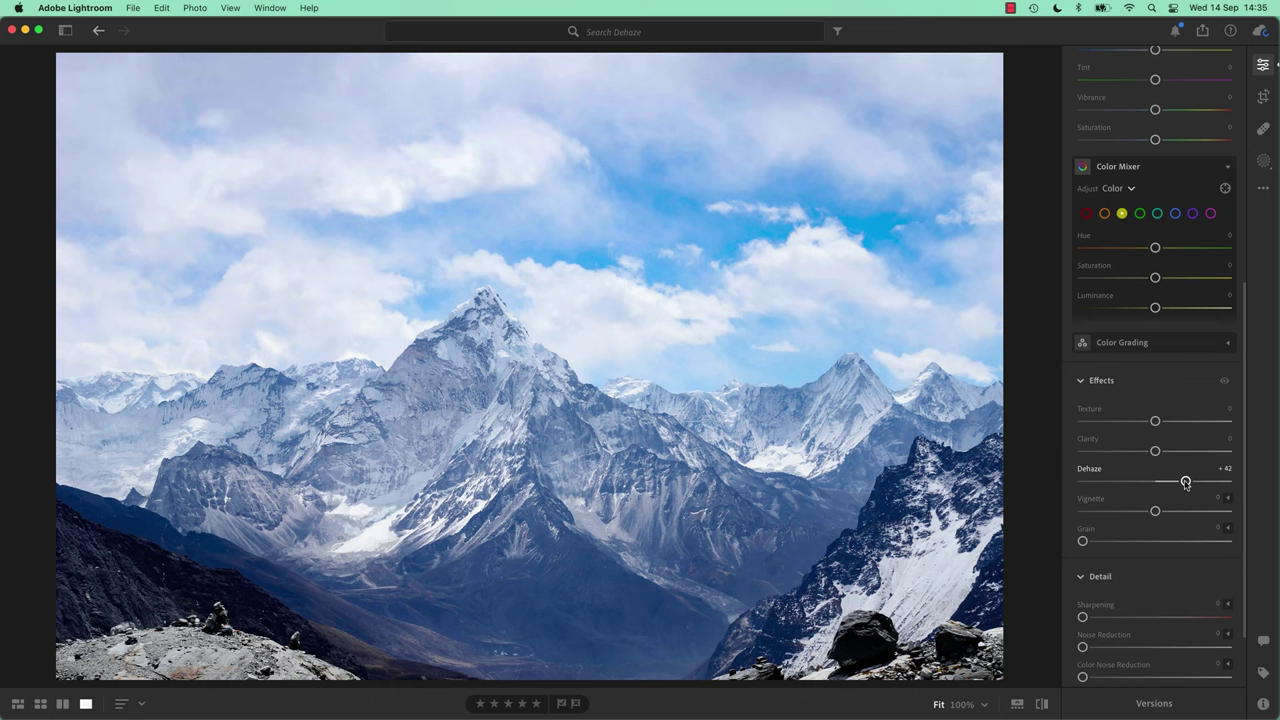
mouse_move(1187, 482)
mouse_down()
mouse_move(1221, 482)
mouse_move(1184, 482)
mouse_up()
Zoom to about 300% and pan across the sky and mountain peak.
click(985, 705)
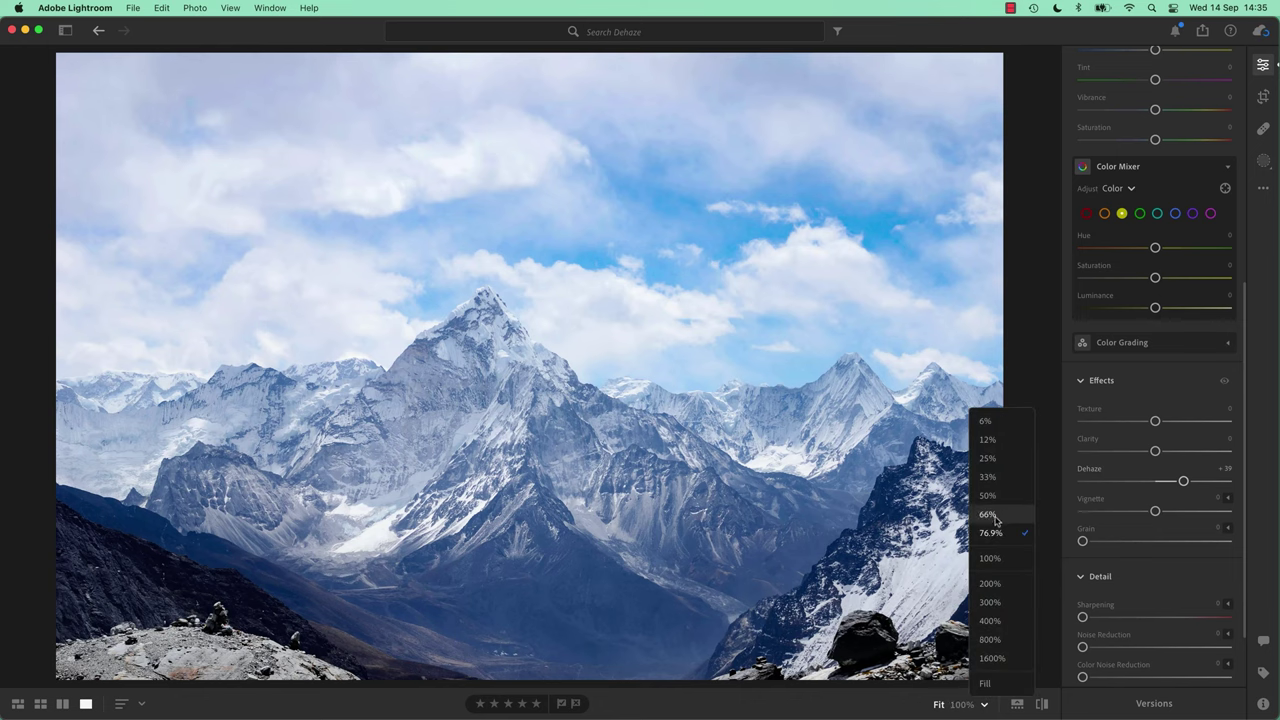
click(990, 602)
drag(777, 274, 749, 438)
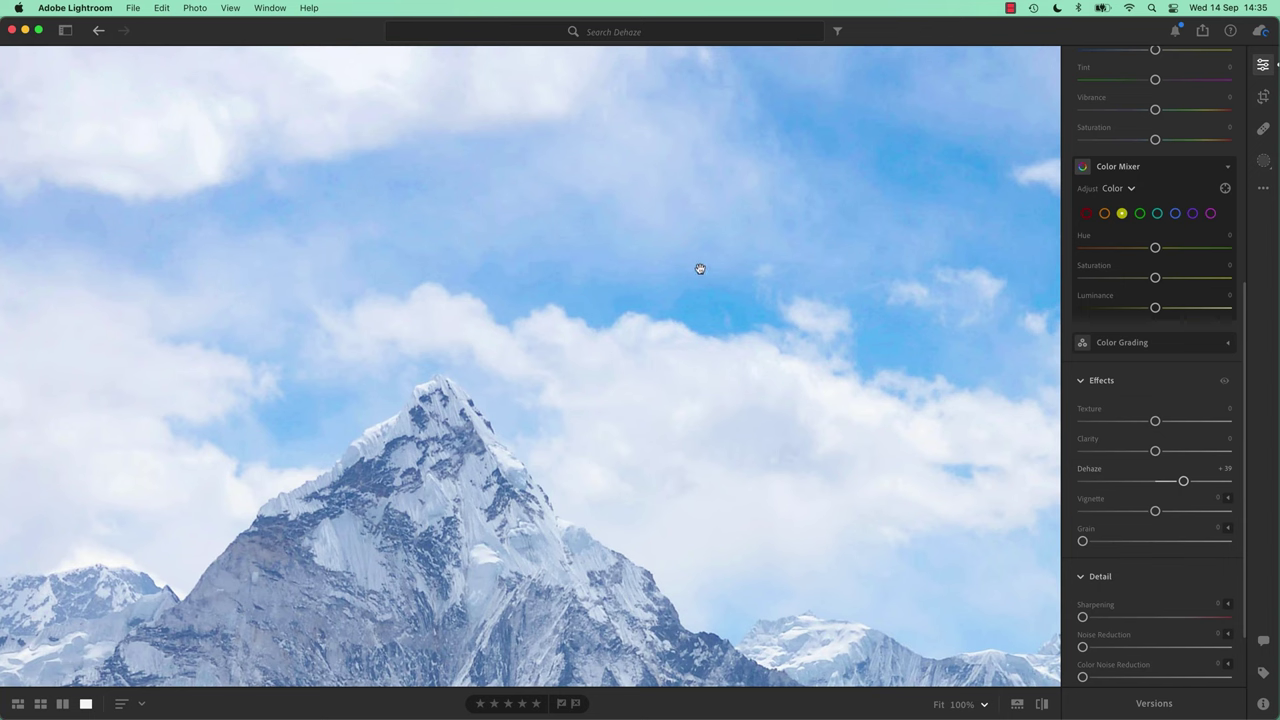
drag(474, 466, 510, 229)
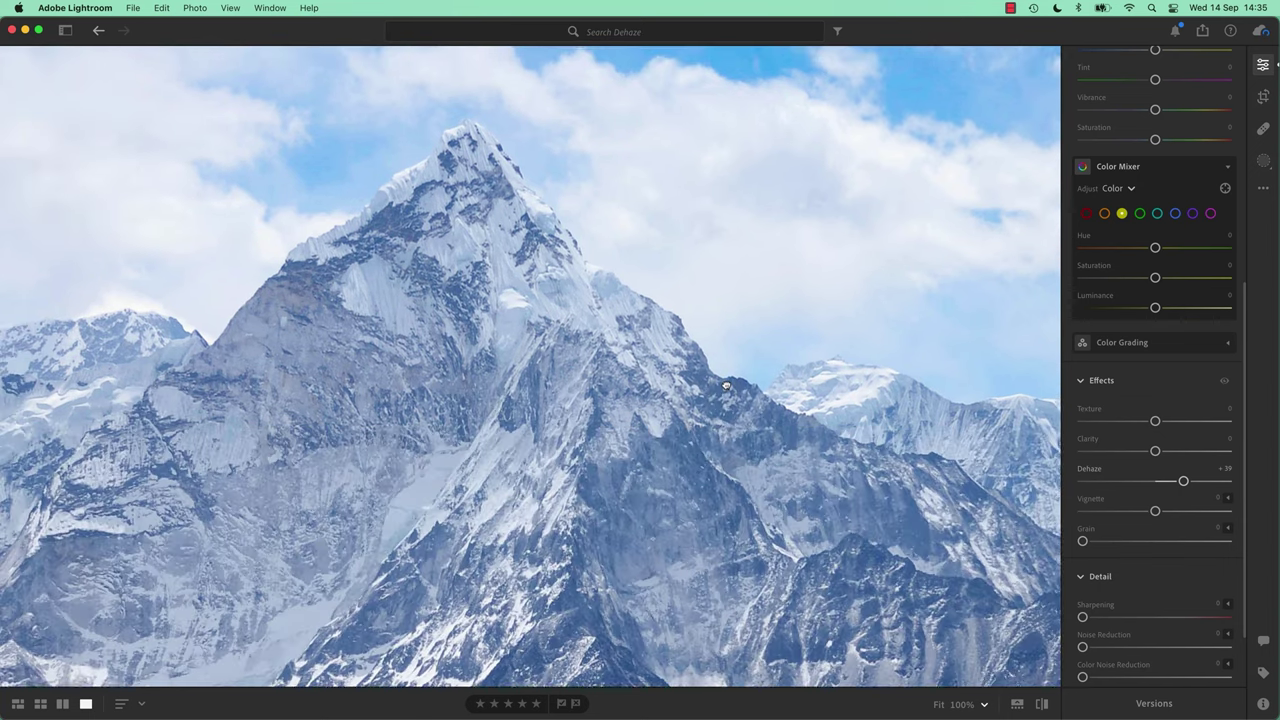
scroll(724, 393, up, 10)
drag(471, 300, 638, 375)
click(983, 704)
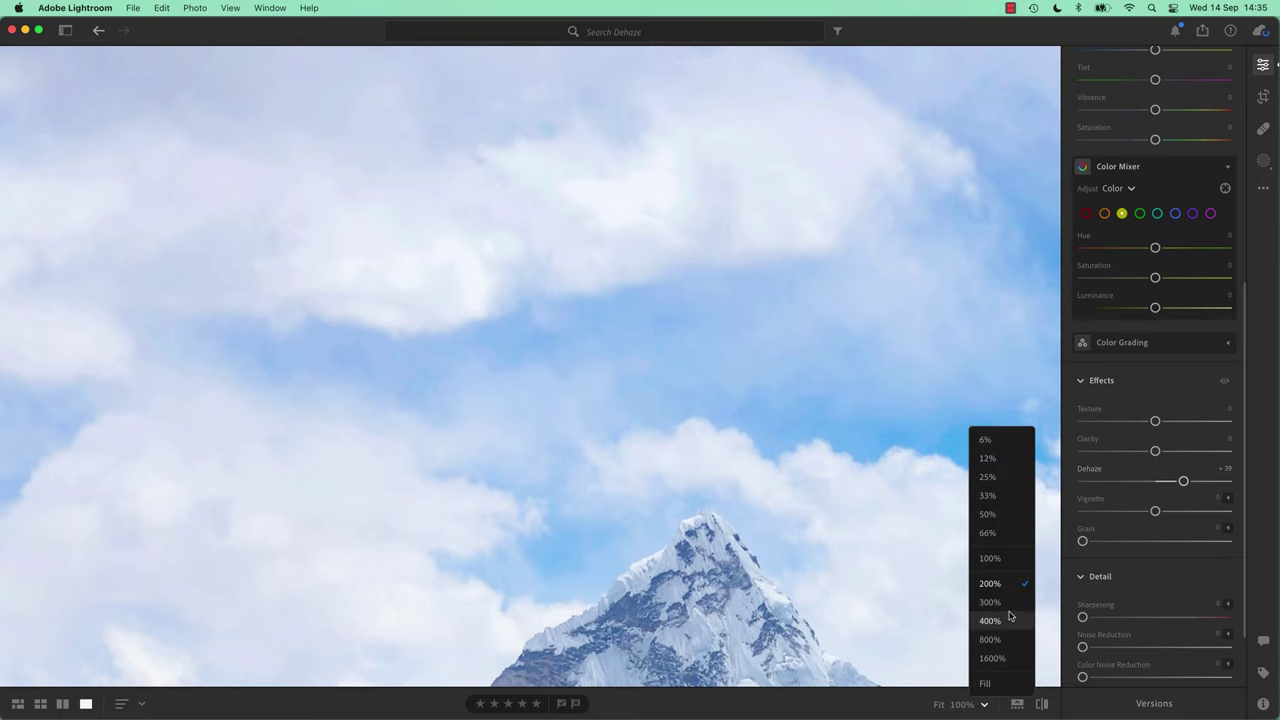
click(1008, 603)
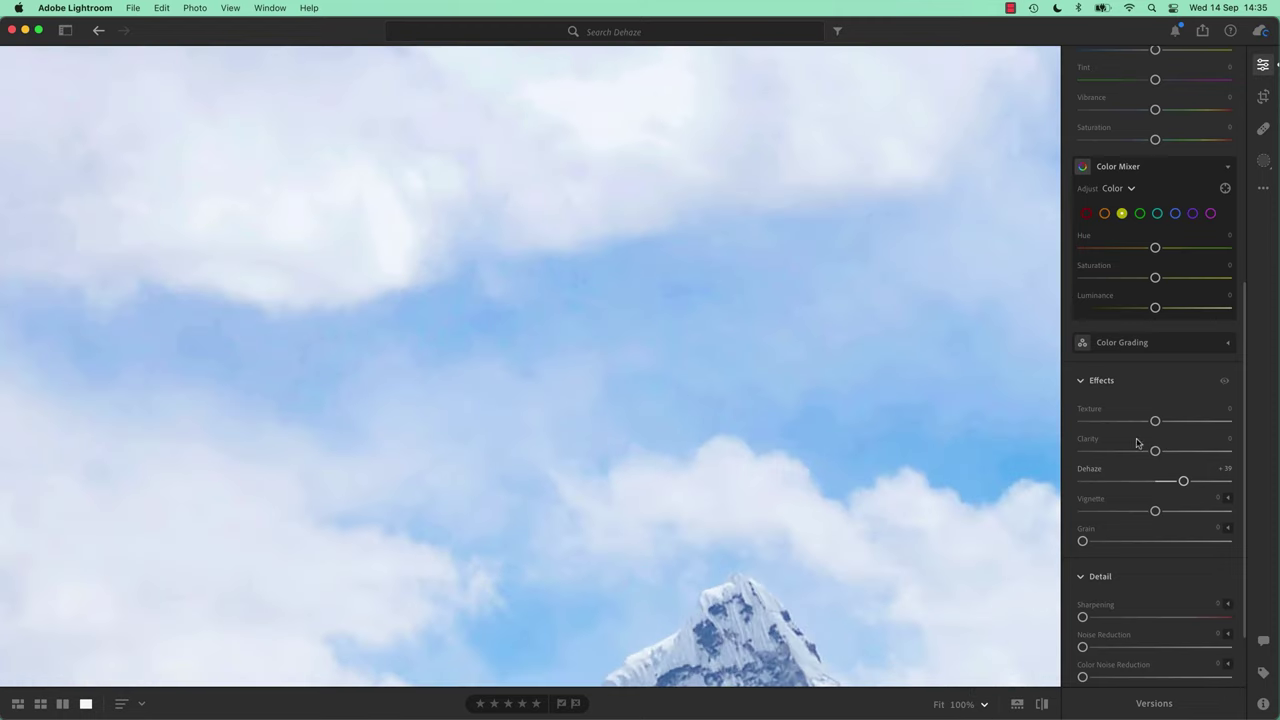
Readjust Dehaze while zoomed, settling at +54.
mouse_move(1183, 481)
mouse_down()
mouse_move(1160, 482)
mouse_move(1222, 482)
mouse_move(1206, 487)
mouse_up()
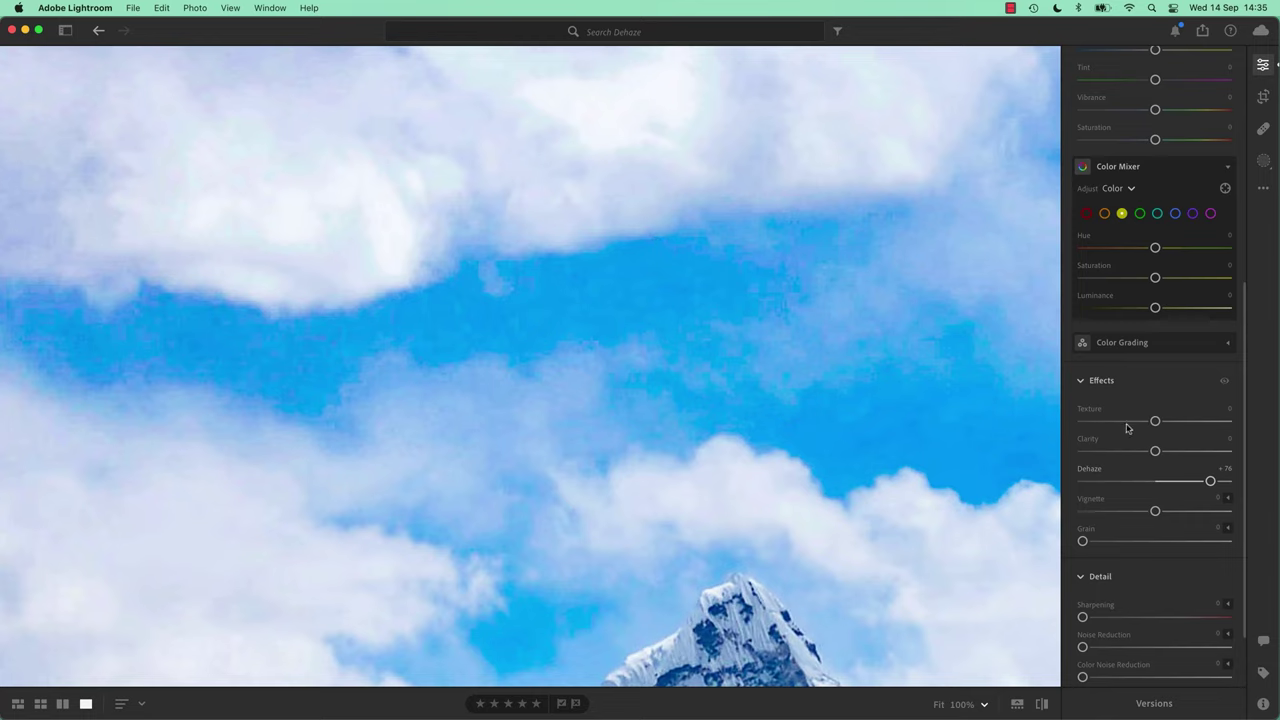
drag(1212, 482, 1199, 483)
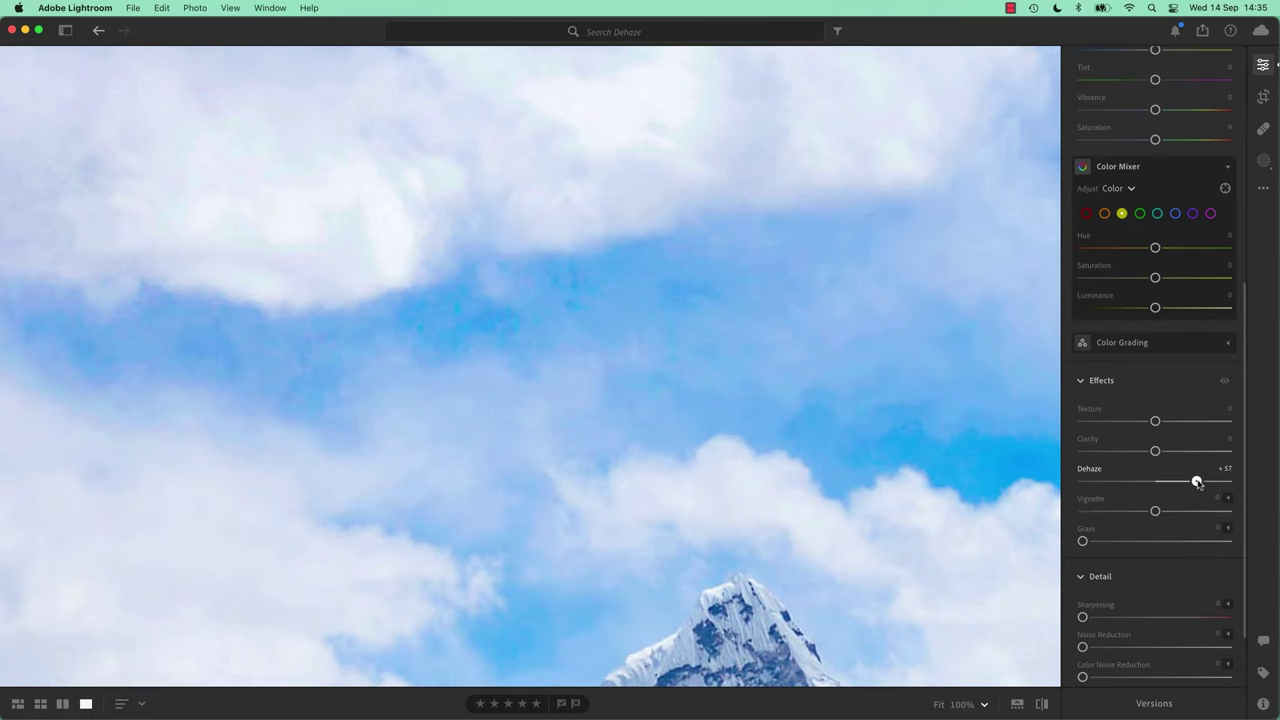
drag(1198, 484, 1196, 484)
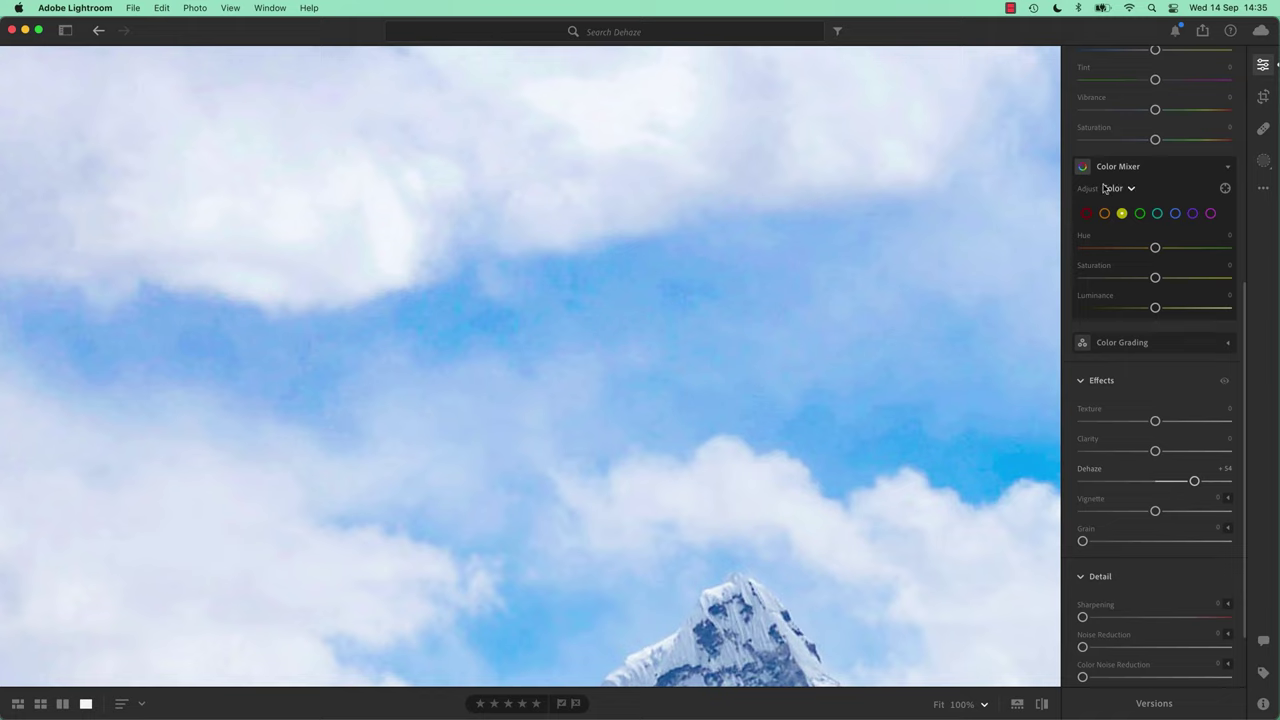
Collapse the Color and Light panels, keeping Effects and Detail open.
scroll(1165, 184, up, 2)
scroll(1165, 184, up, 2)
click(1082, 130)
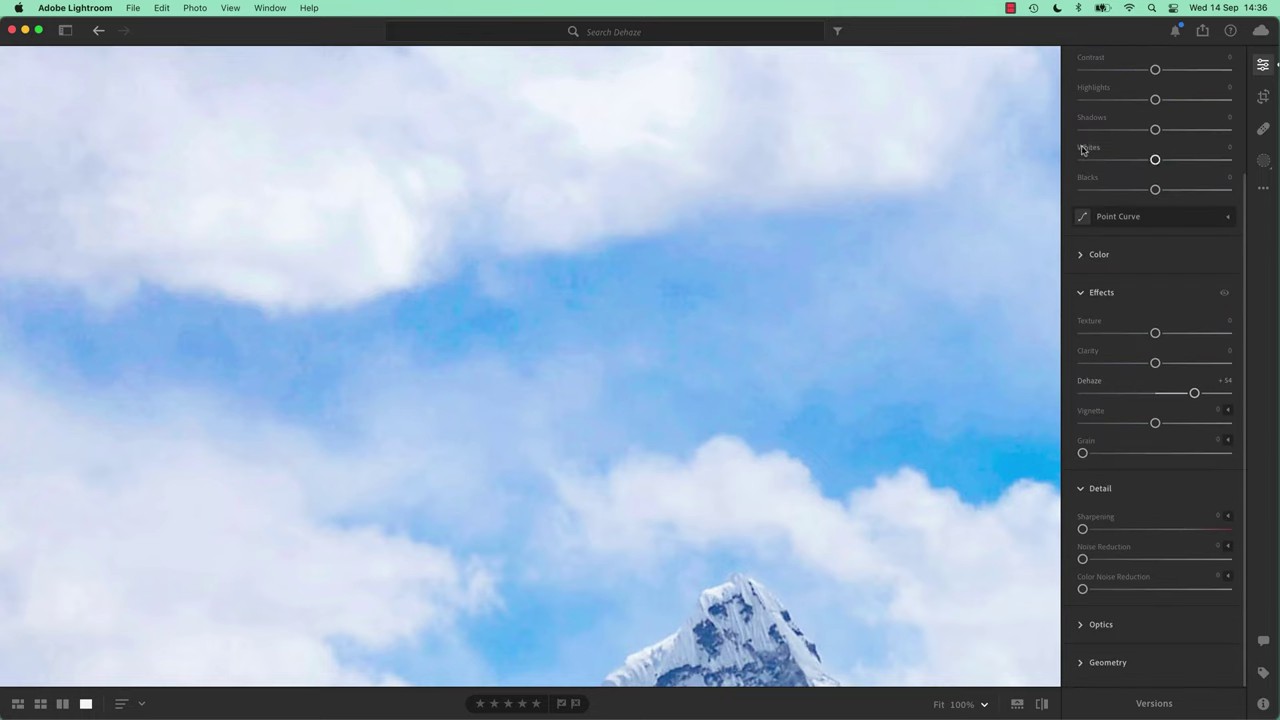
click(1080, 293)
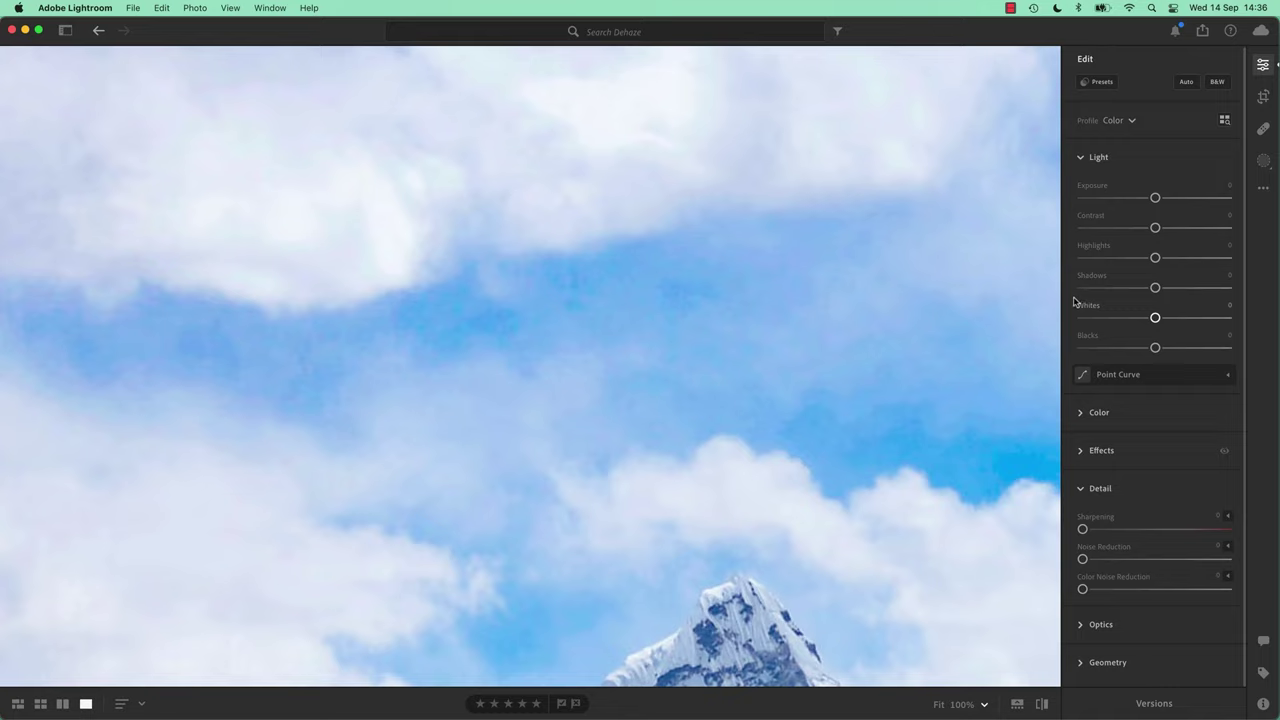
click(1080, 158)
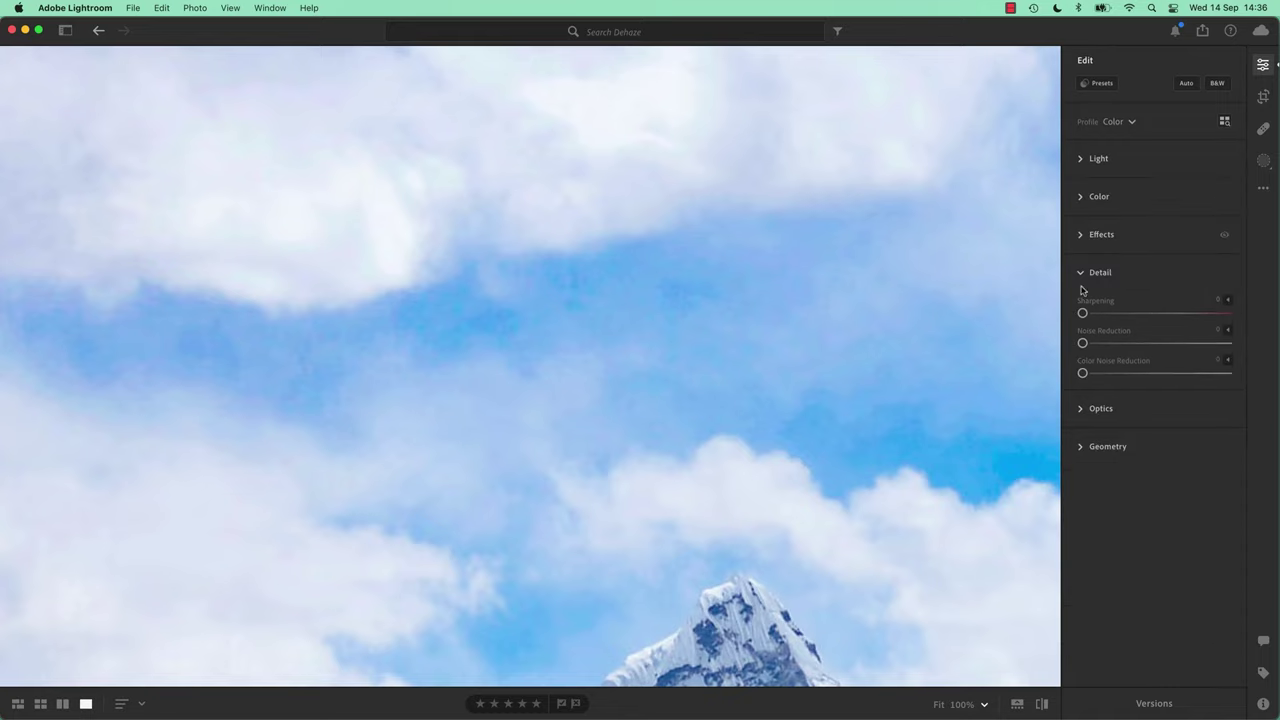
click(1083, 240)
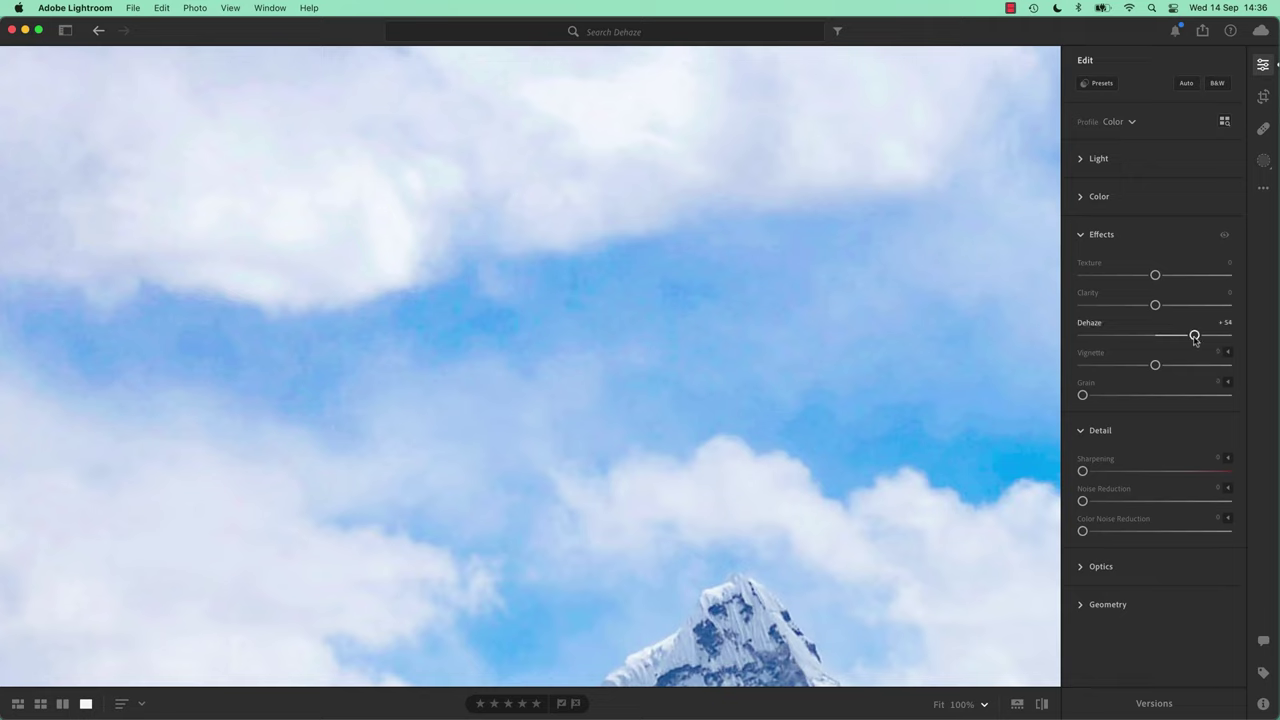
Raise Noise Reduction to 48 using the Alt greyscale preview.
mouse_move(1083, 501)
mouse_down()
mouse_move(1216, 508)
mouse_move(1099, 505)
mouse_up()
drag(1099, 504, 1106, 506)
key(alt)
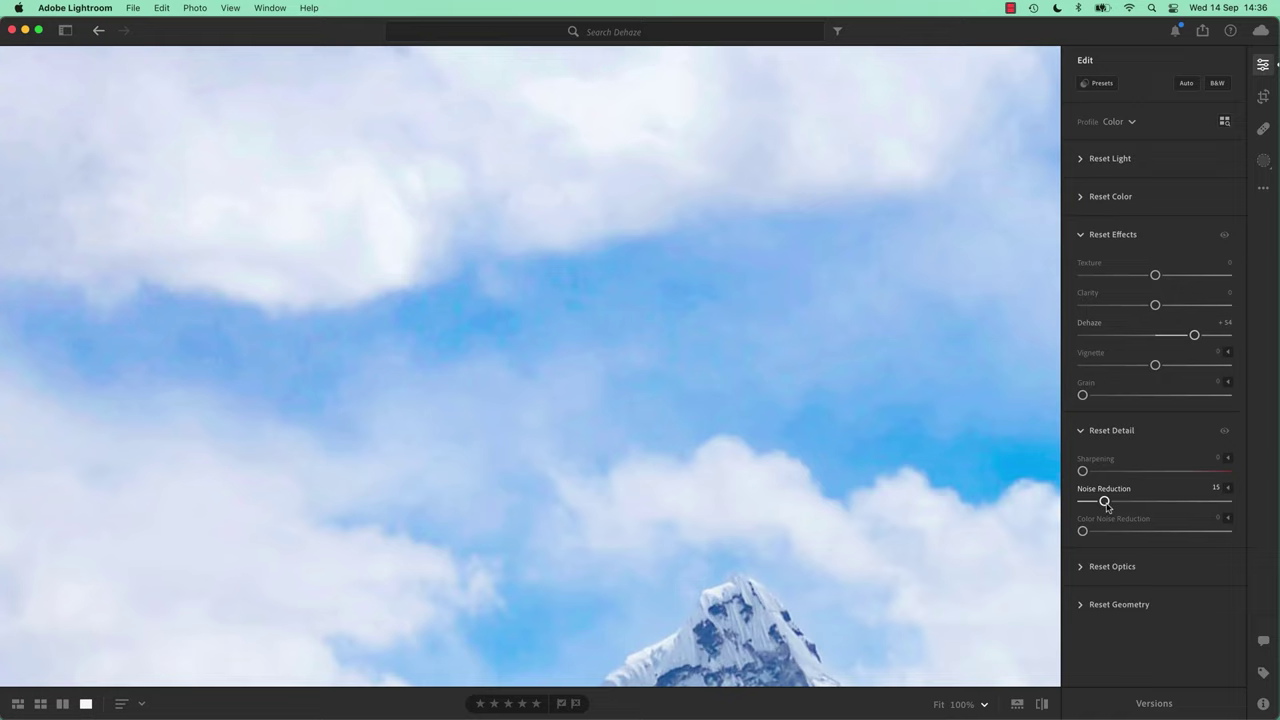
drag(1106, 506, 1153, 511)
Show the whole photo and compare it with the unedited original.
click(952, 704)
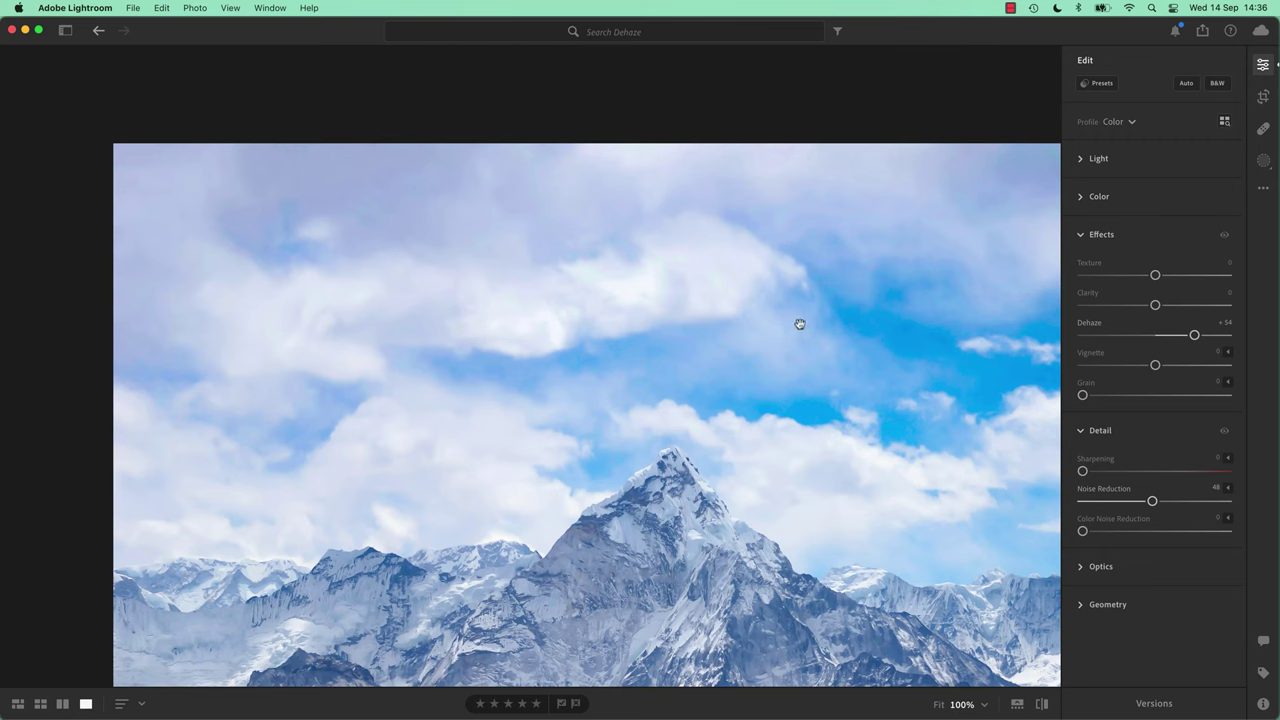
drag(885, 414, 726, 297)
key(backslash)
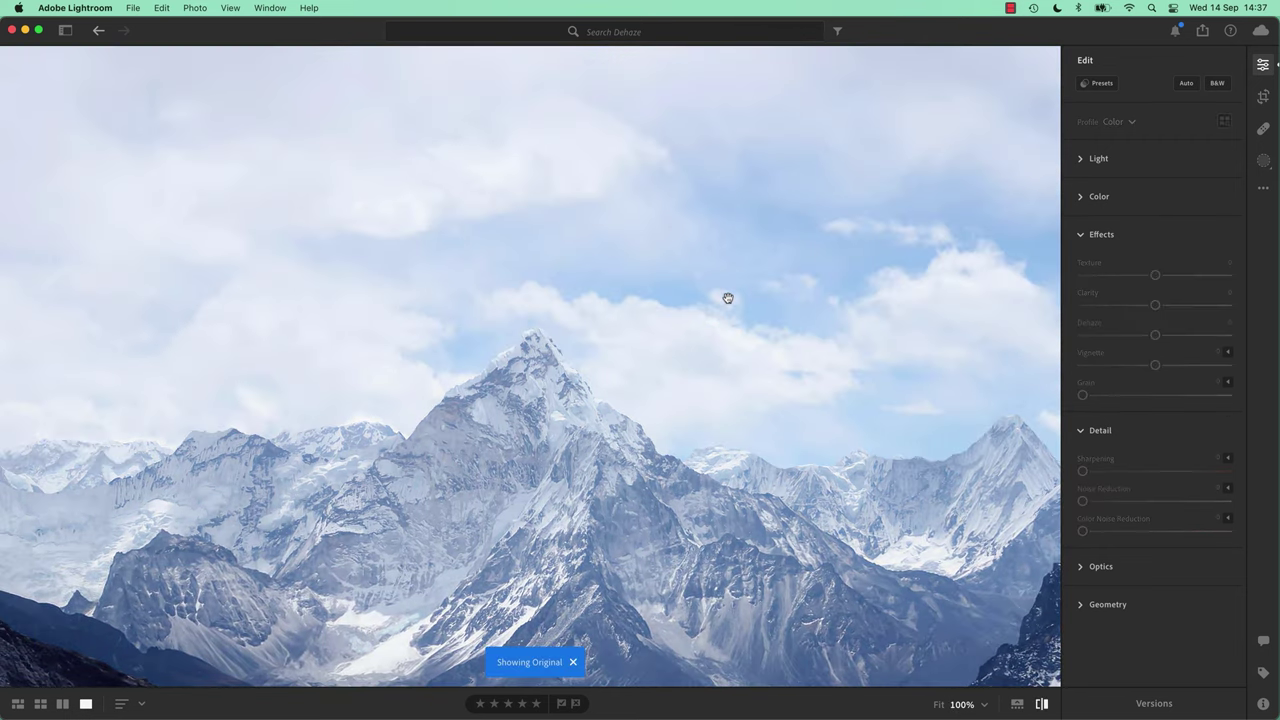
key(backslash)
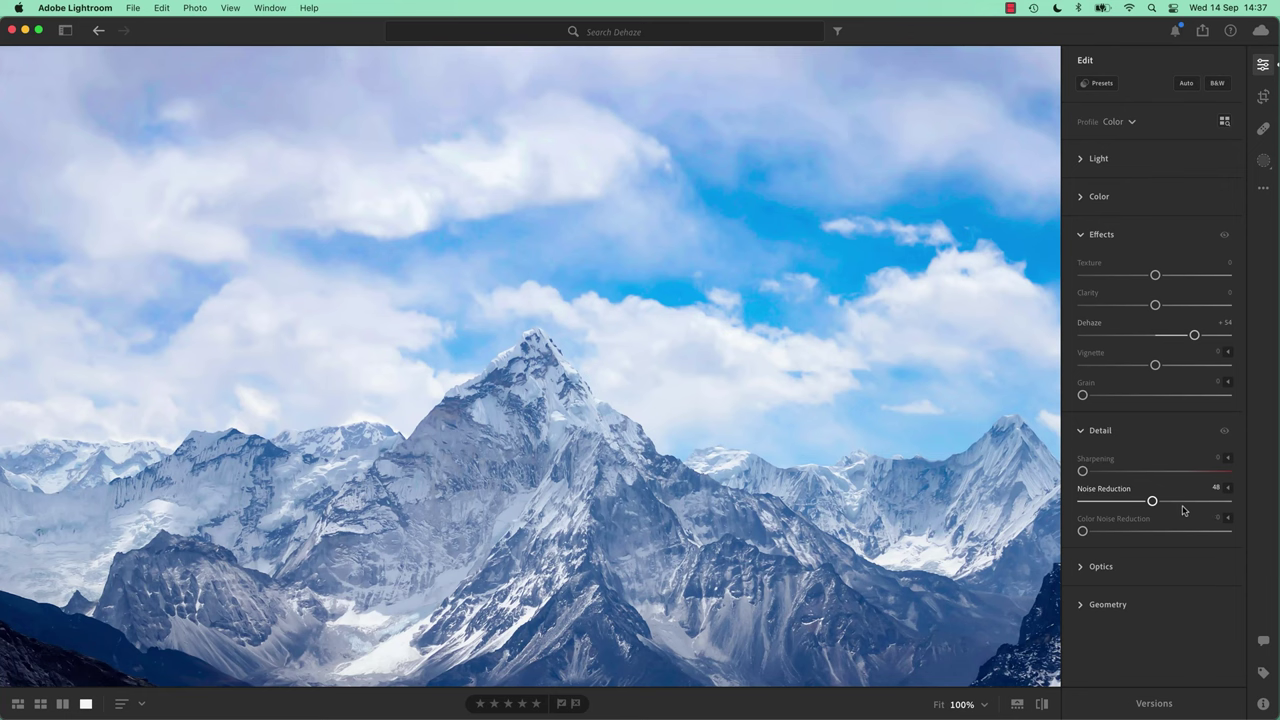
Settle Noise Reduction at 47, add sharpening, and compare with the original.
drag(1155, 504, 1151, 502)
mouse_move(1083, 471)
mouse_down()
mouse_move(1114, 472)
mouse_move(1101, 473)
mouse_up()
click(628, 437)
Expand Color, test lowering Saturation, then reset it to 0.
click(1082, 198)
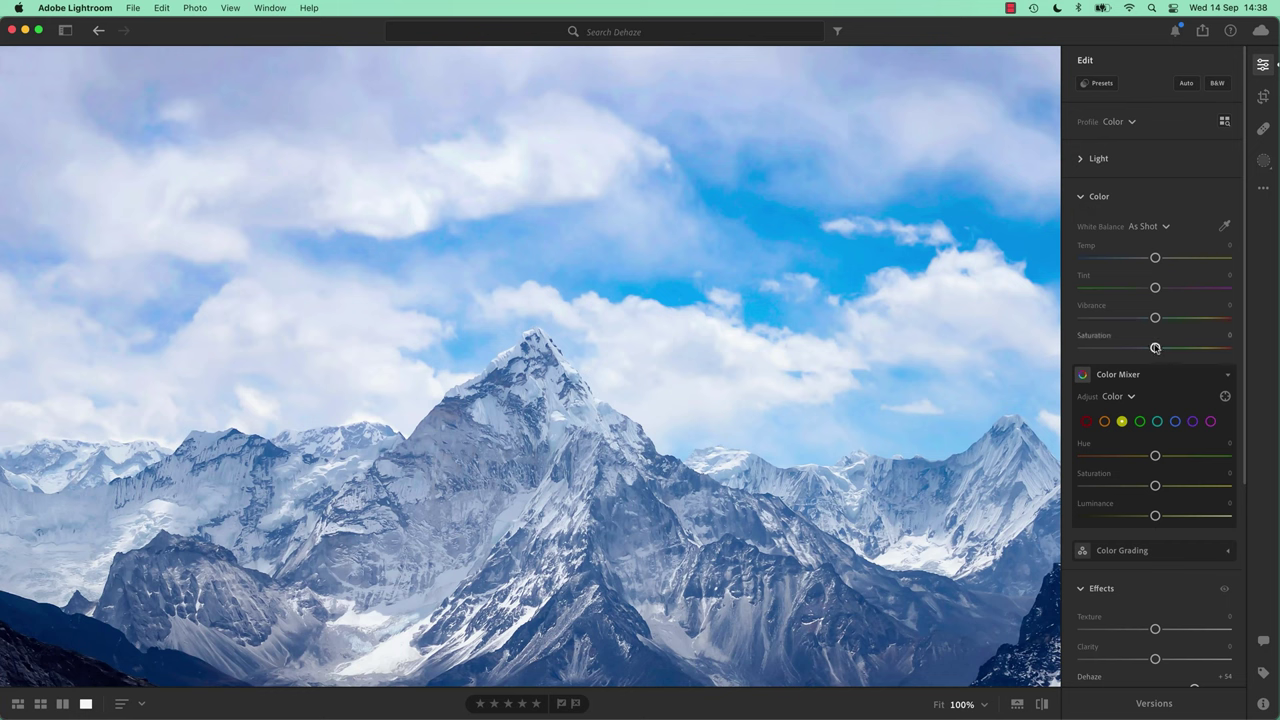
drag(1155, 347, 1136, 349)
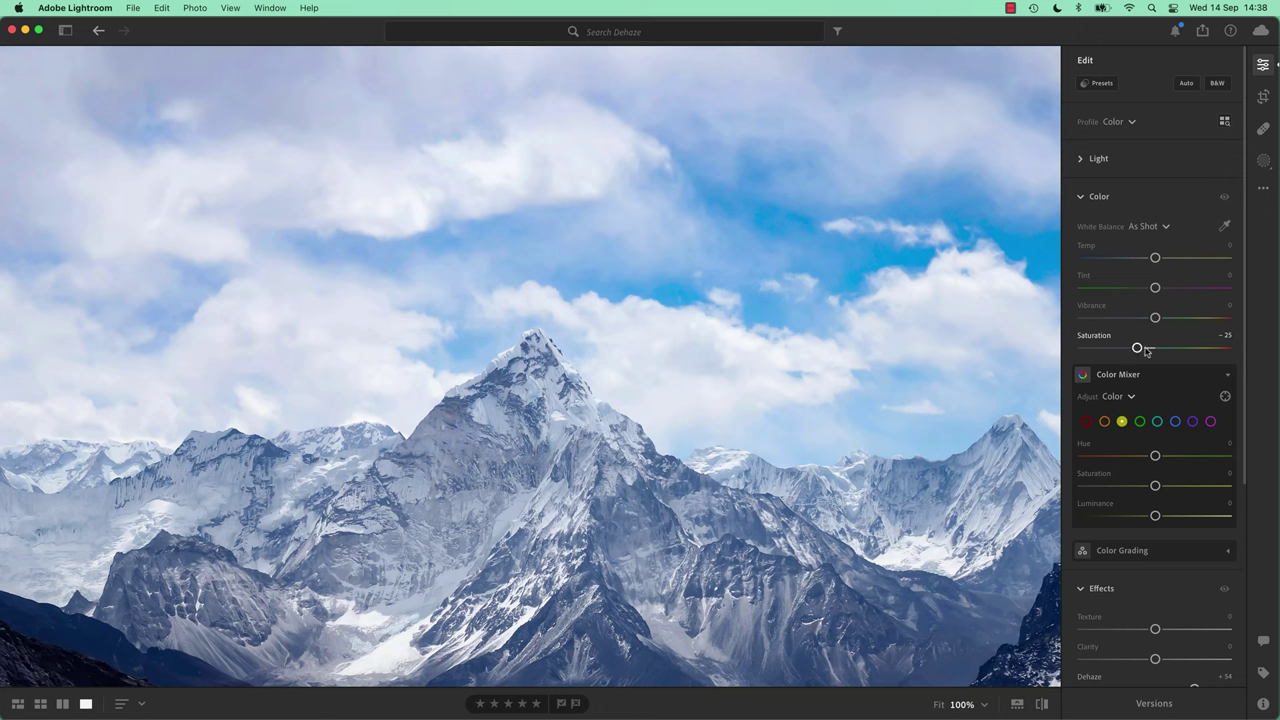
double_click(1138, 348)
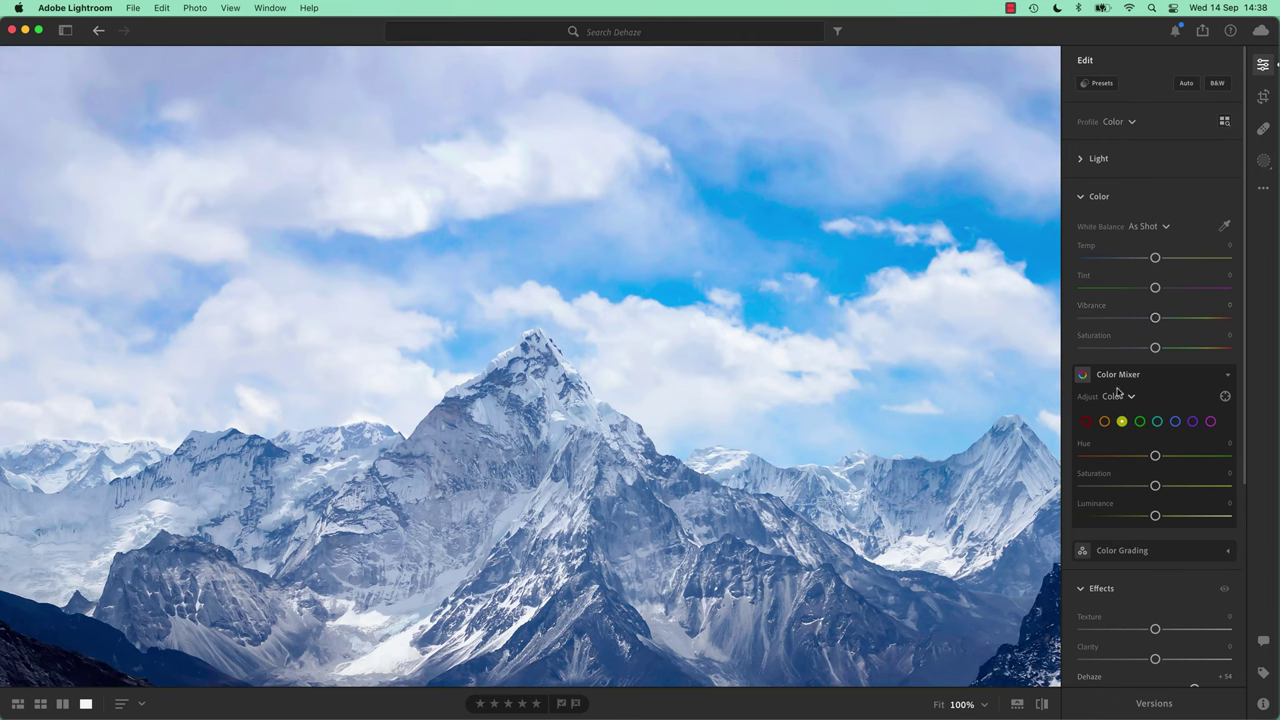
Desaturate the sky's blues to -30 with the Color Mixer targeted tool.
click(1225, 396)
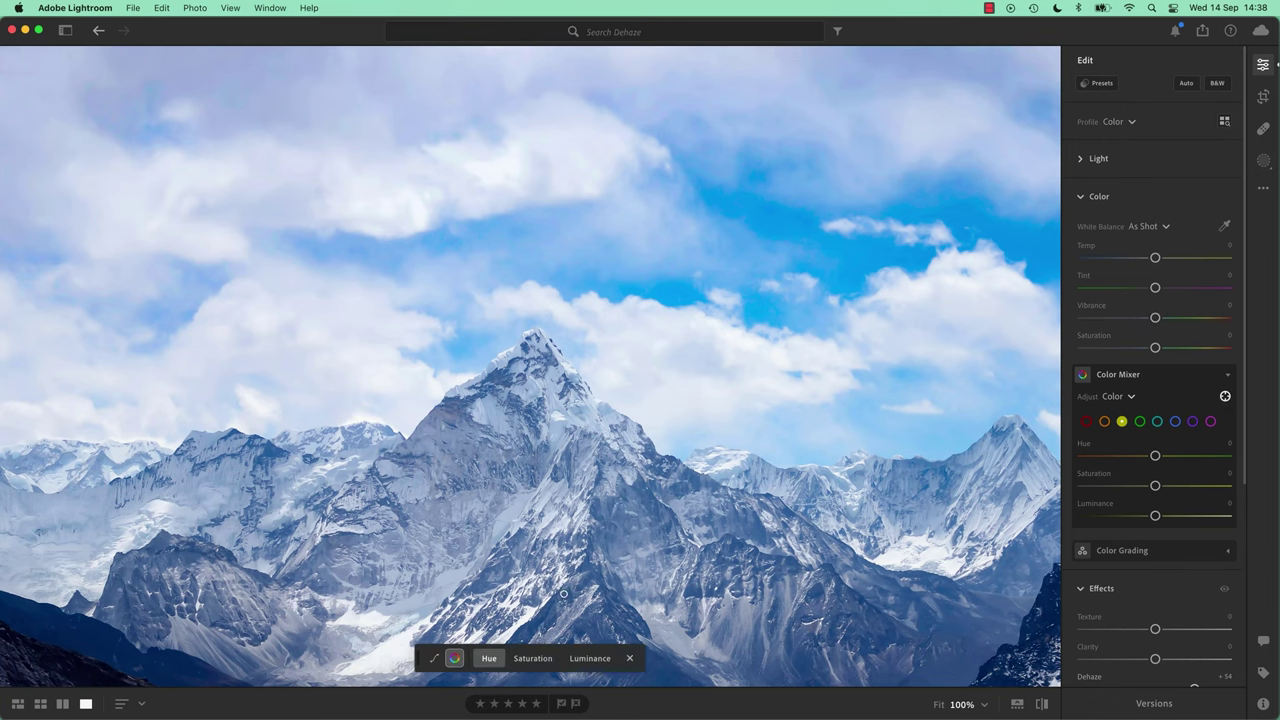
click(528, 660)
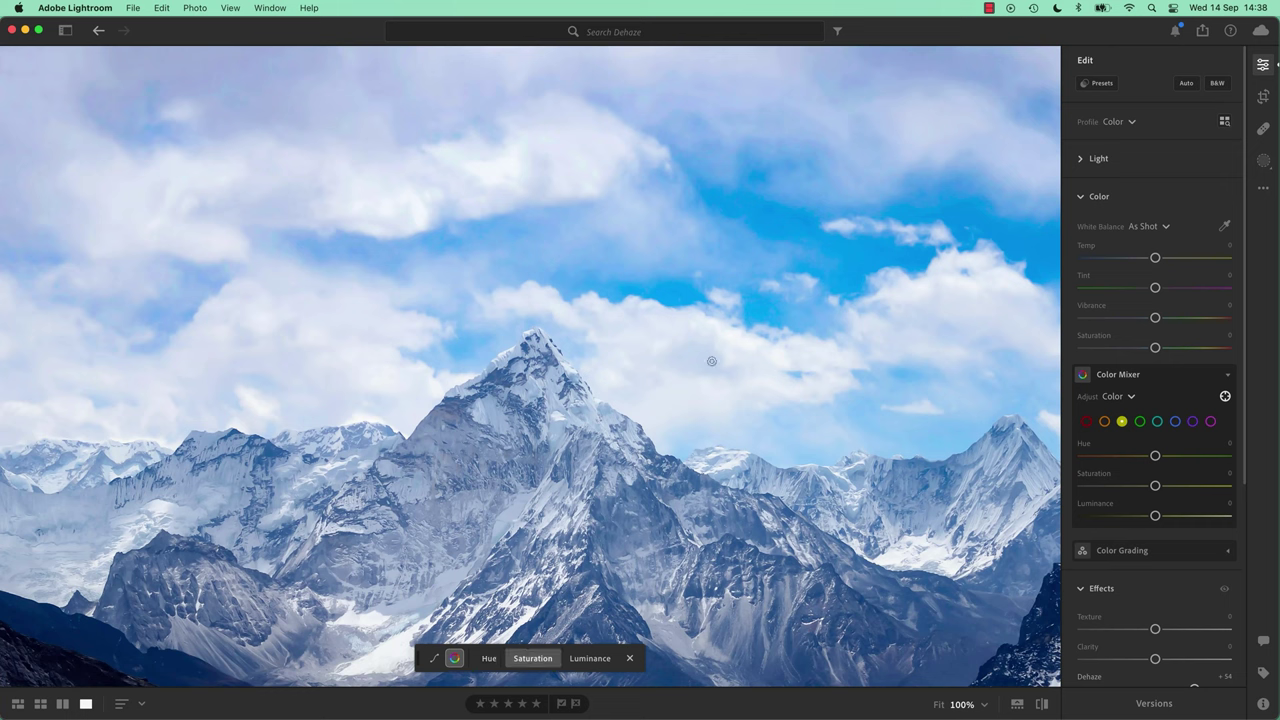
drag(804, 246, 787, 246)
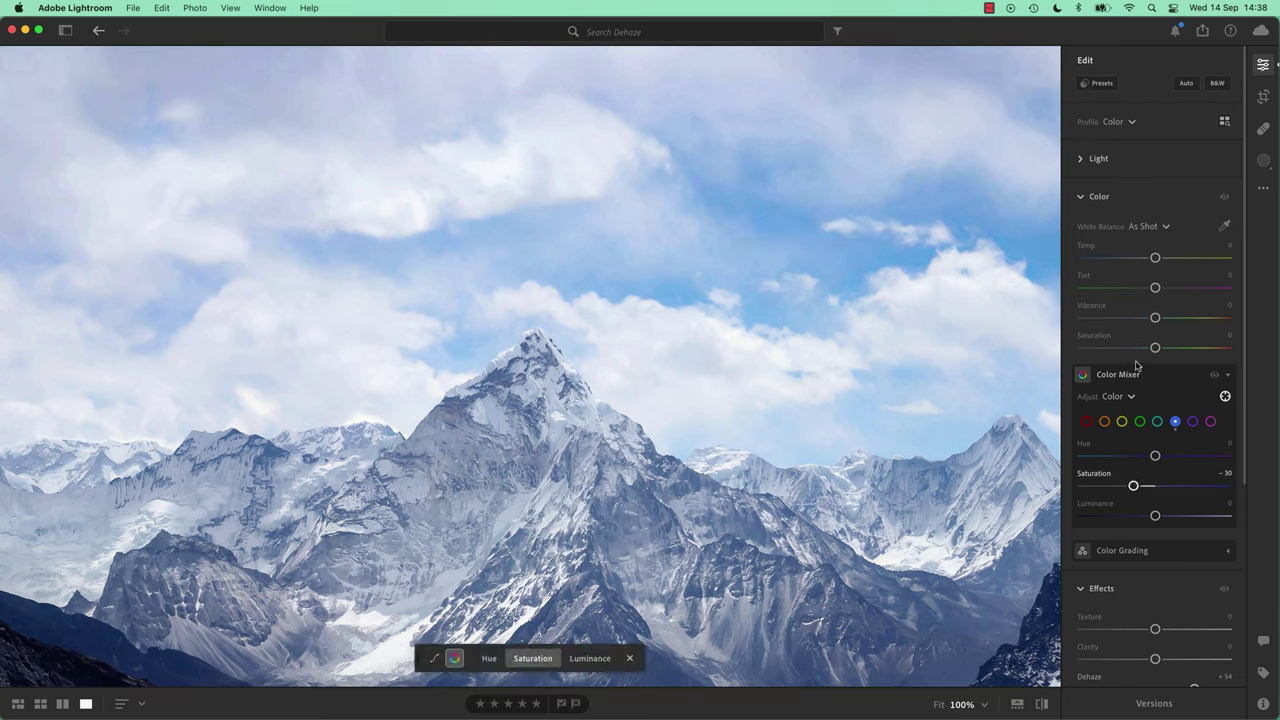
click(1214, 375)
click(1214, 376)
Shift the Blue hue to -19 toward teal and compare with the original.
click(488, 660)
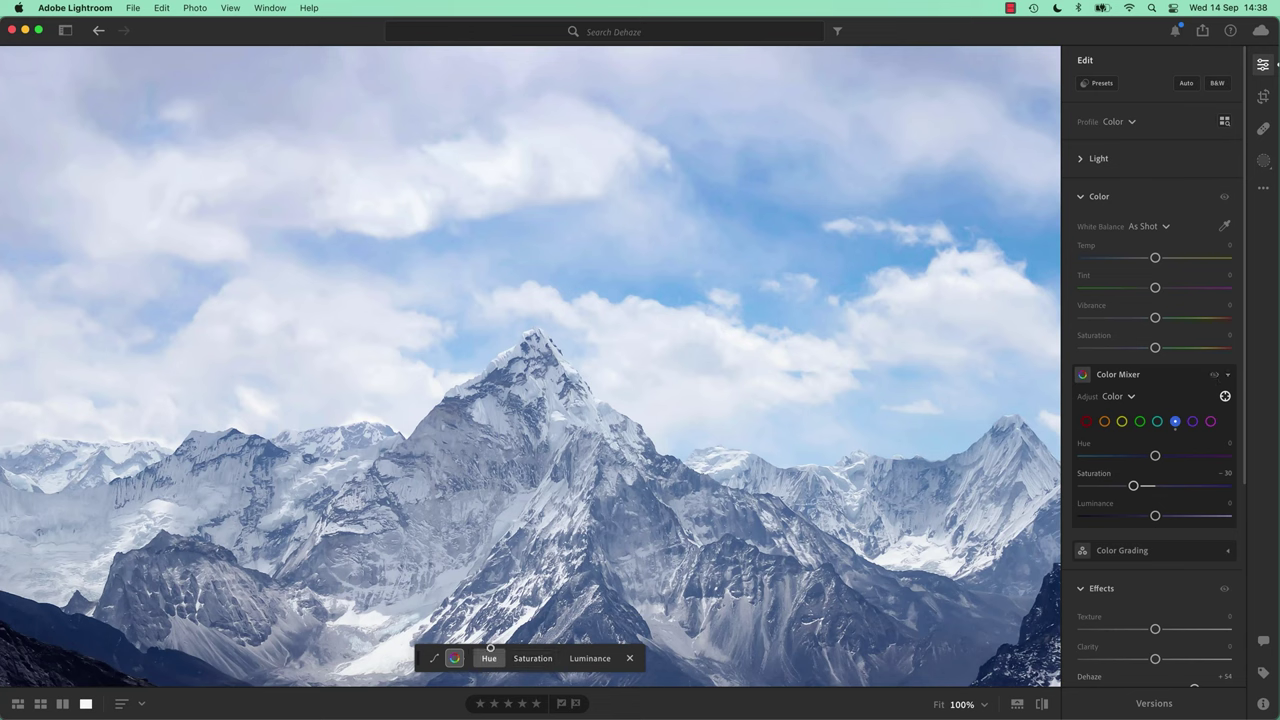
mouse_move(749, 240)
mouse_down()
mouse_move(716, 240)
mouse_move(742, 240)
mouse_up()
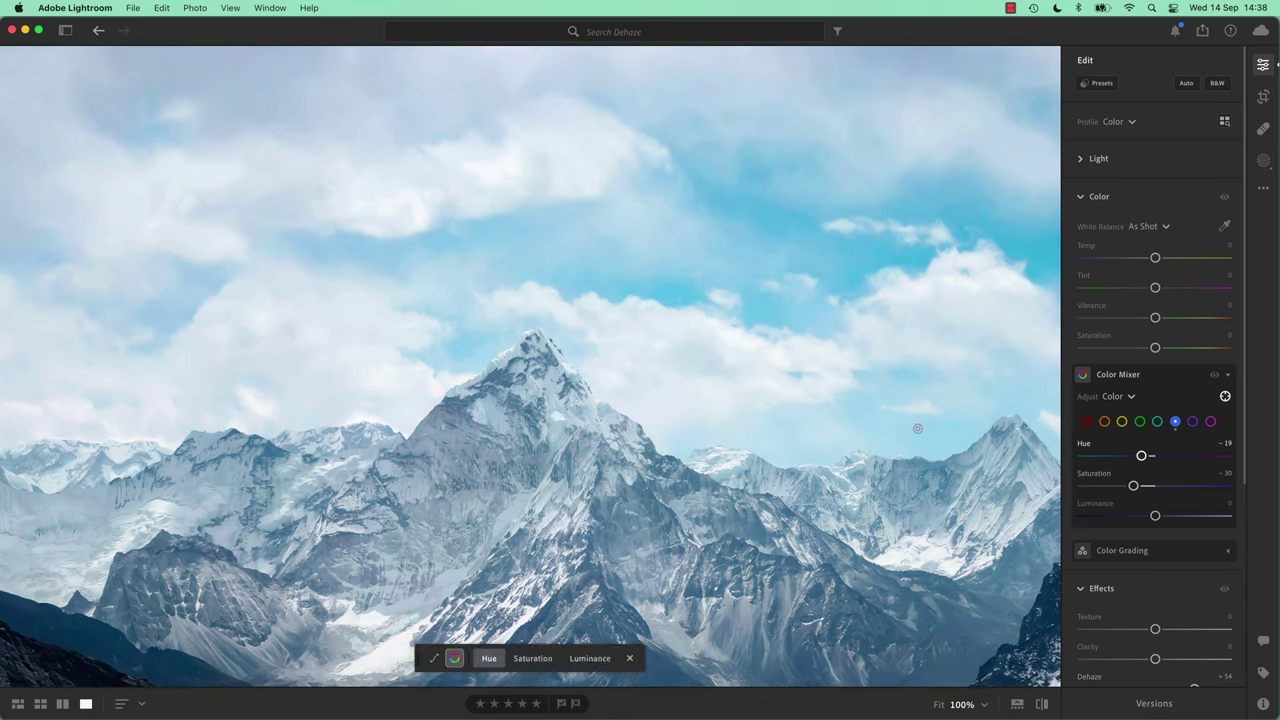
key(Escape)
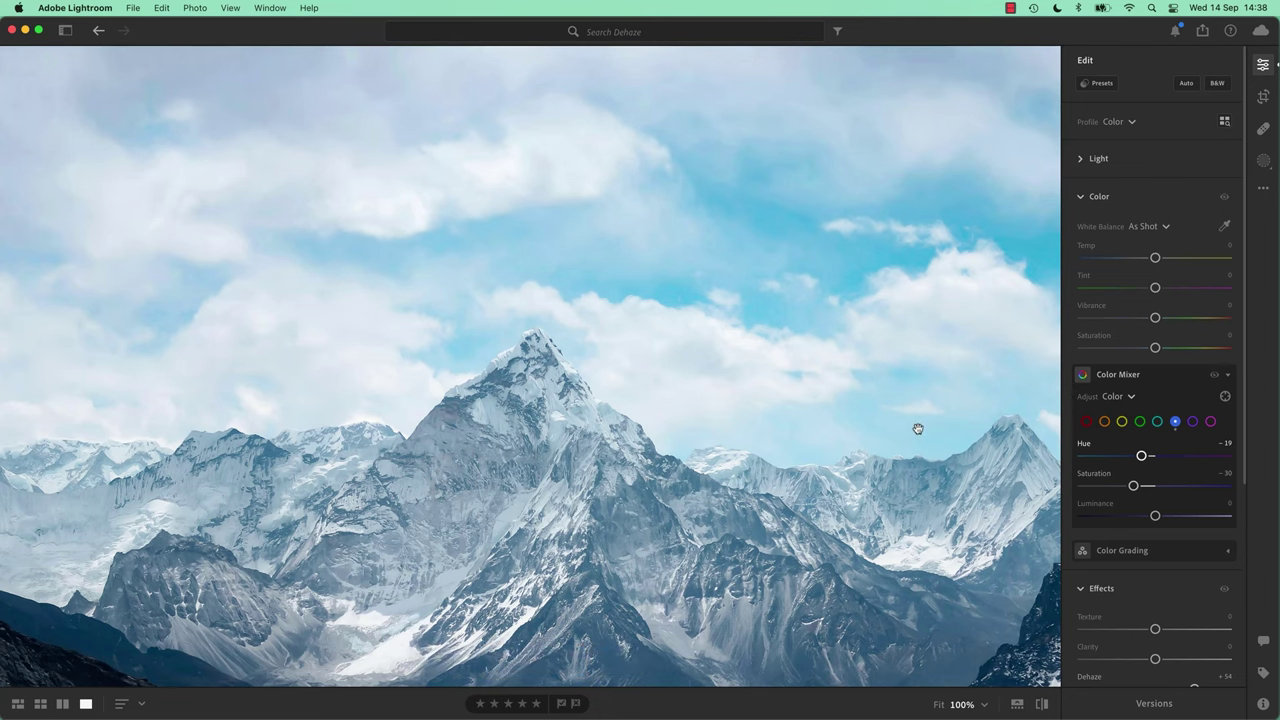
key(backslash)
Toggle before/after to compare the teal sky with the original.
key(backslash)
key(backslash)
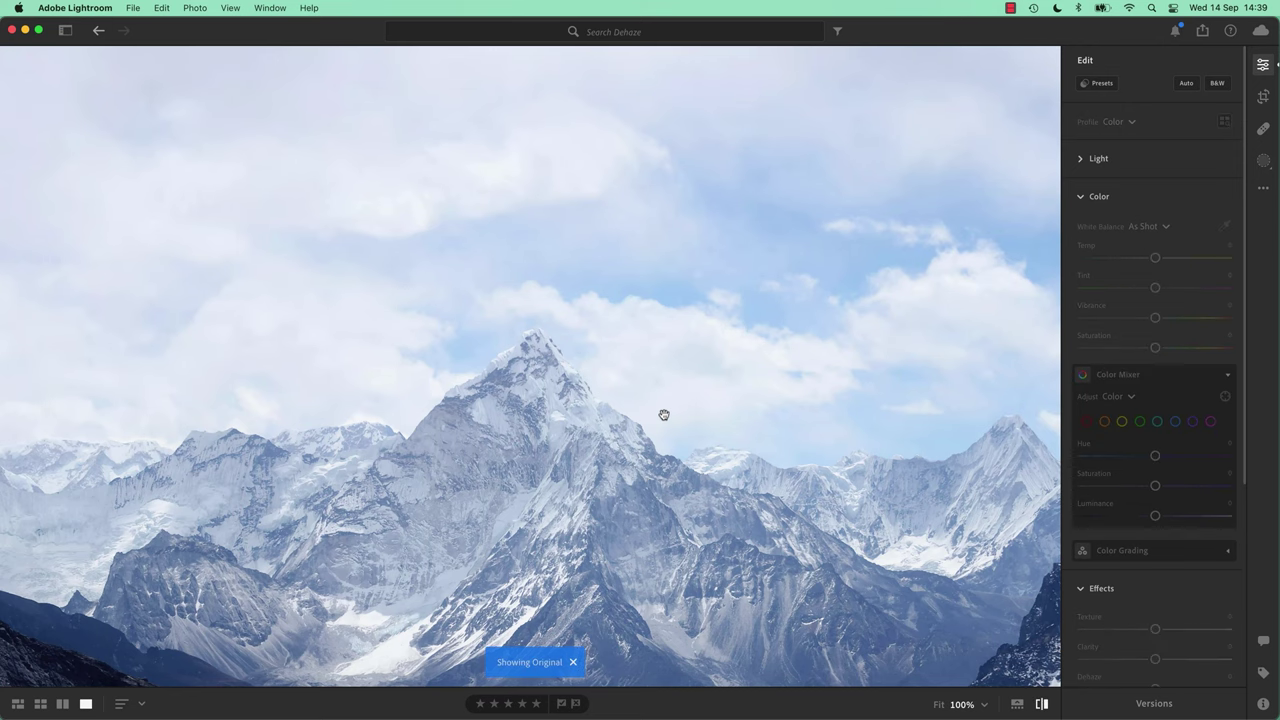
key(backslash)
key(backslash)
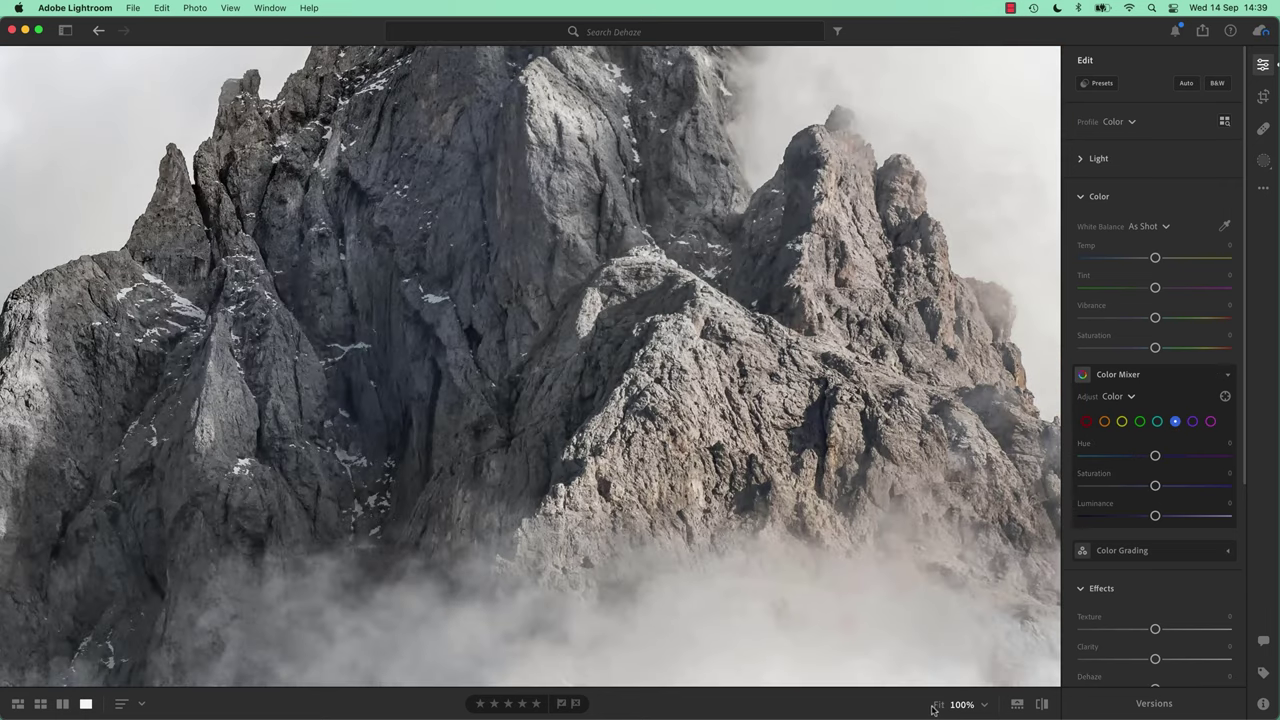
Fit the photo in view and step through photos to the boardwalk landscape.
click(935, 705)
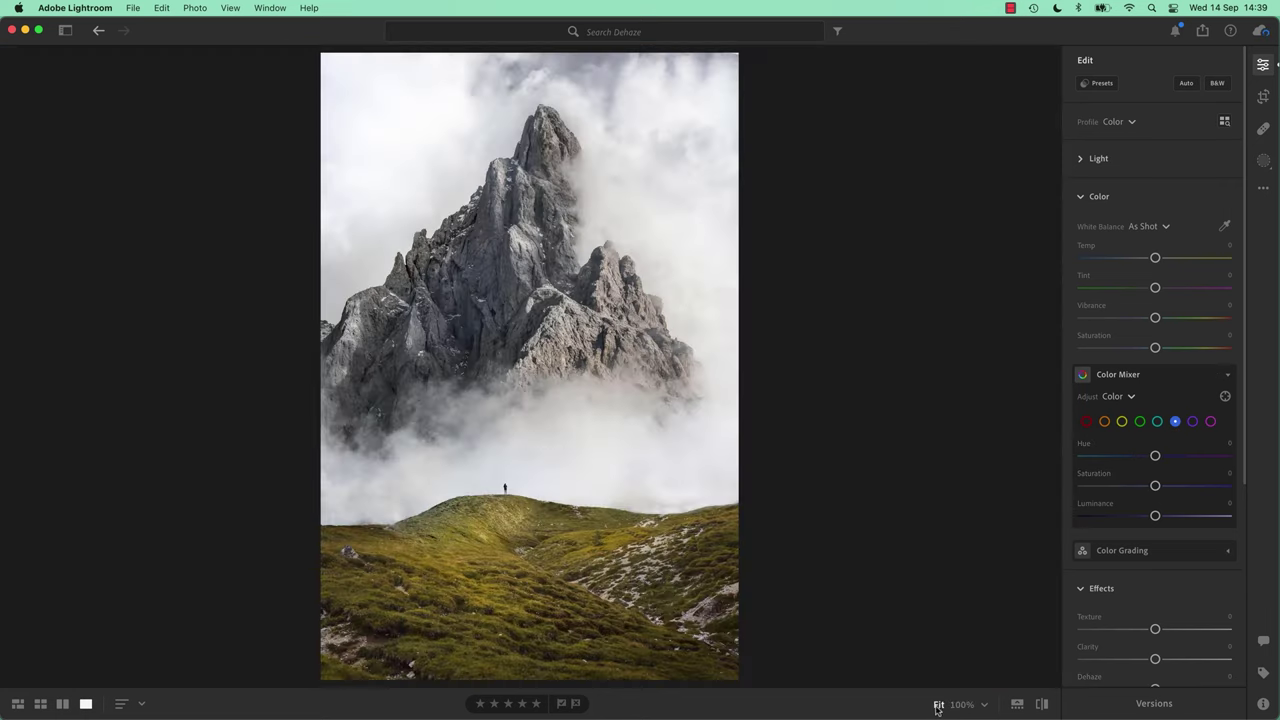
key(Right)
key(Right)
key(Right)
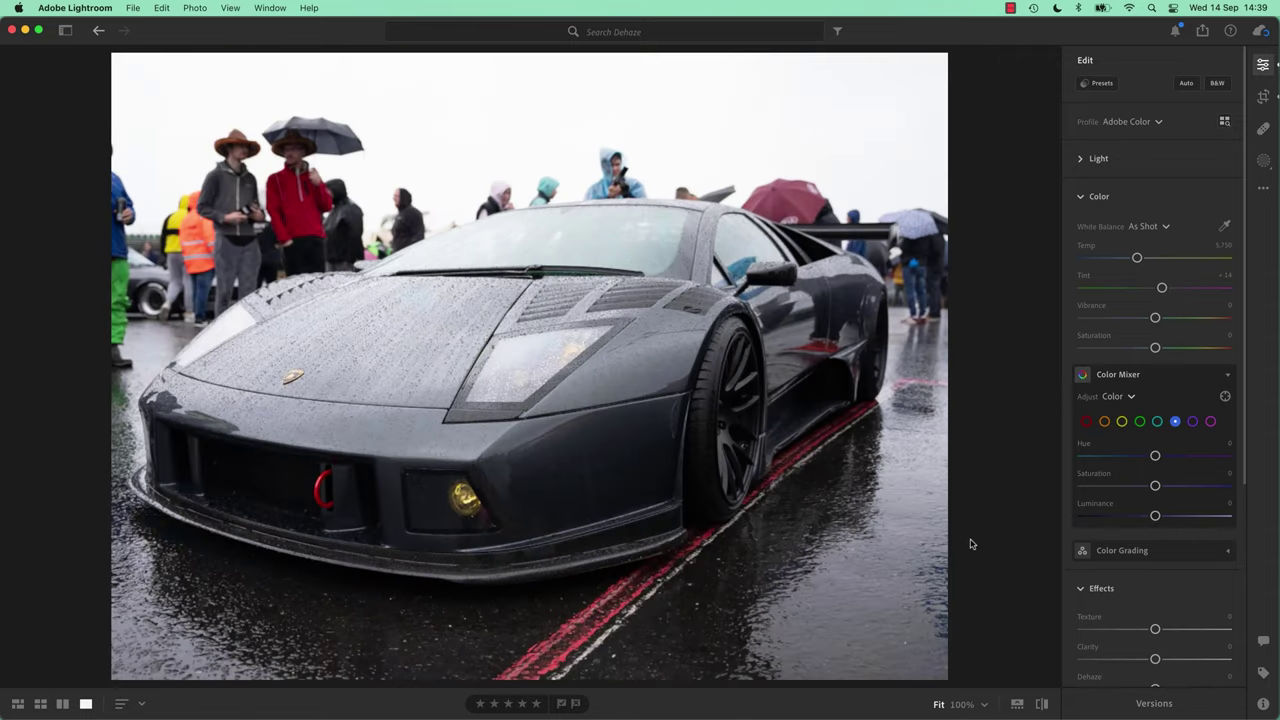
key(Right)
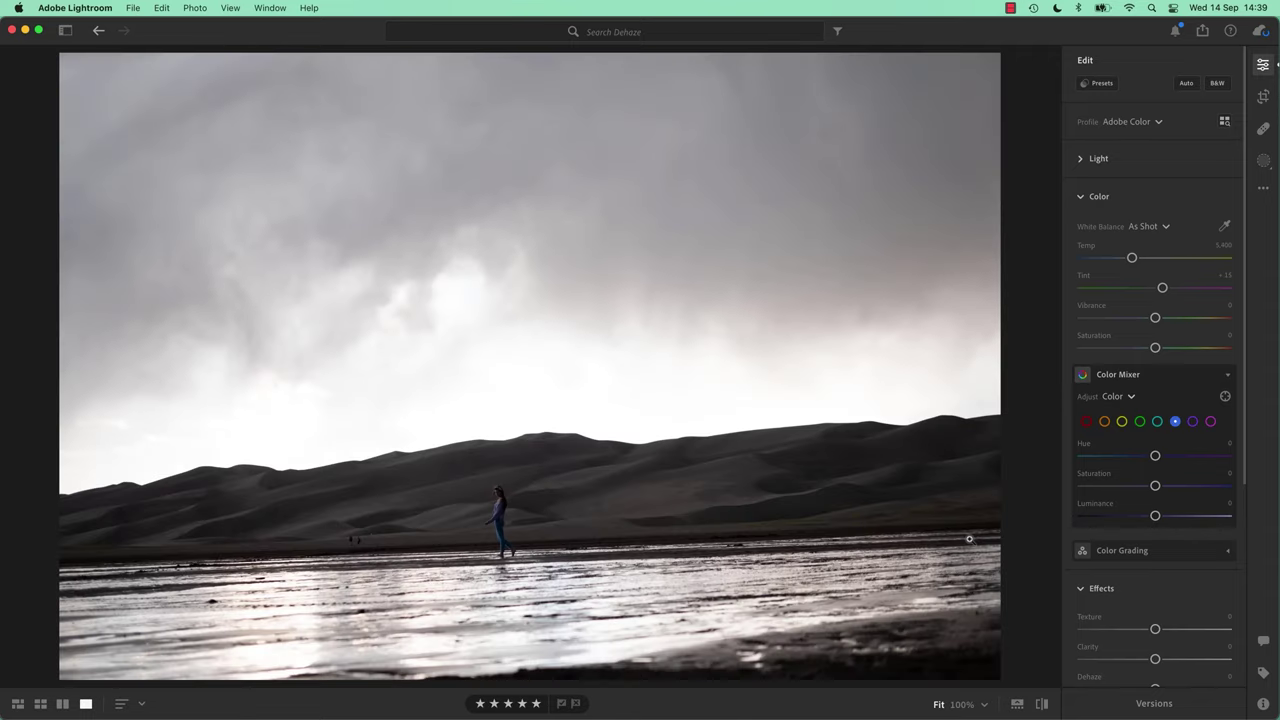
key(Right)
key(Right)
key(Right)
key(Right)
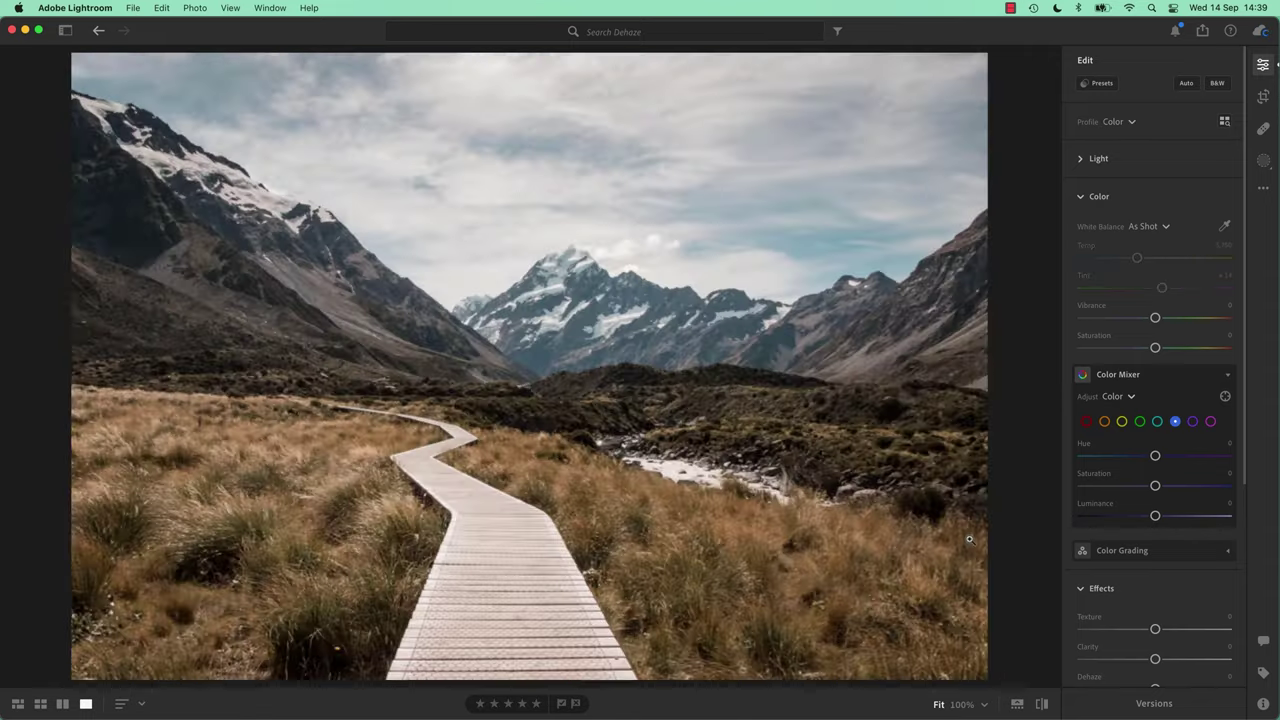
key(Left)
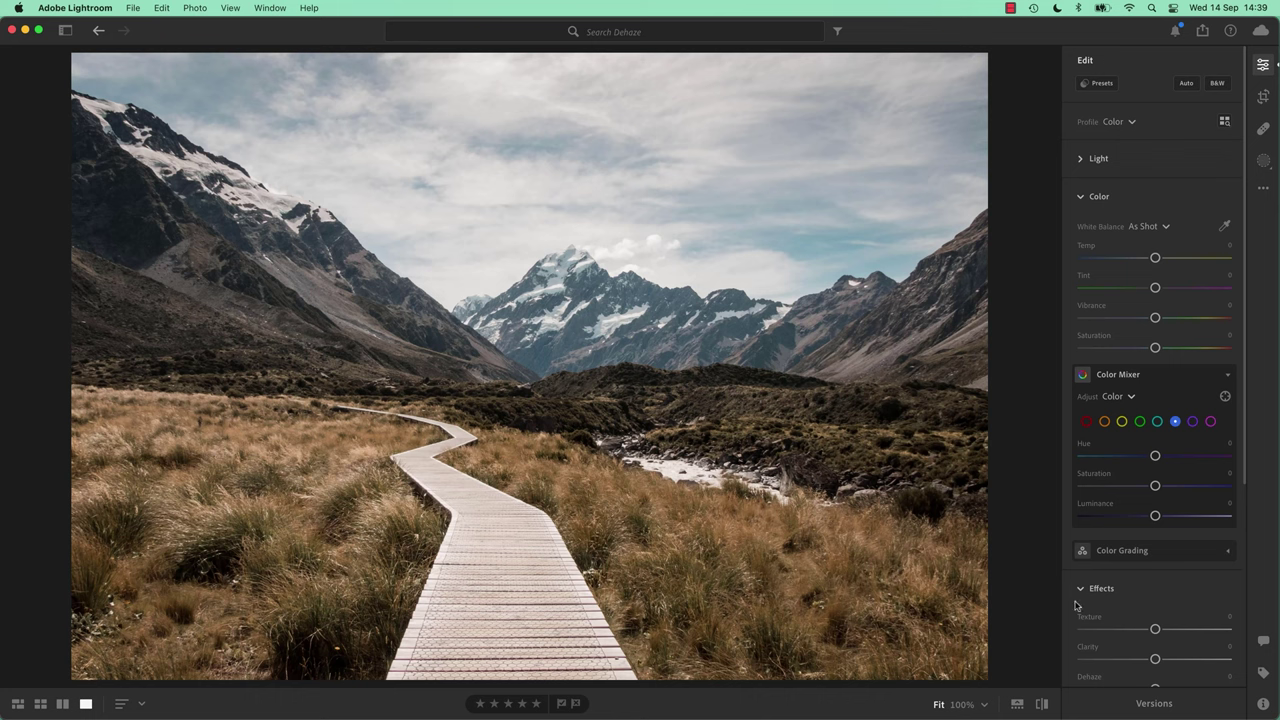
scroll(1110, 610, down, 2)
scroll(1120, 604, down, 5)
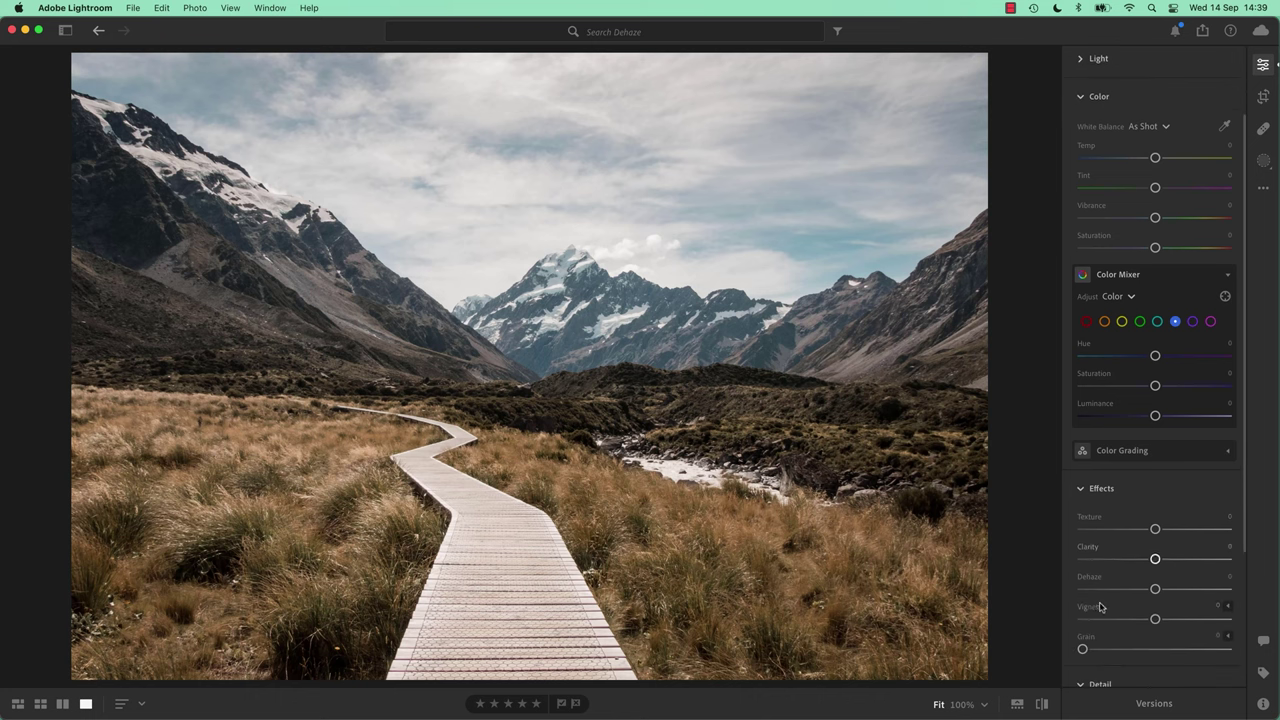
drag(1149, 594, 1196, 593)
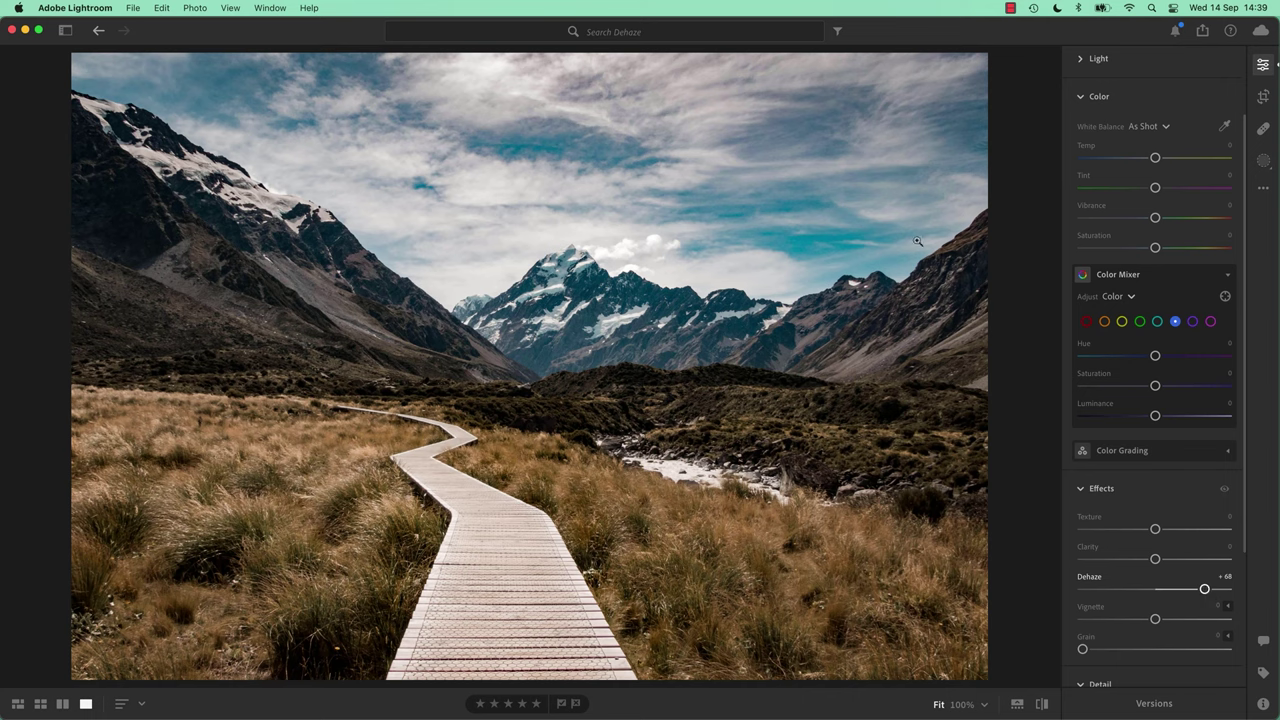
key(backslash)
key(backslash)
double_click(1112, 488)
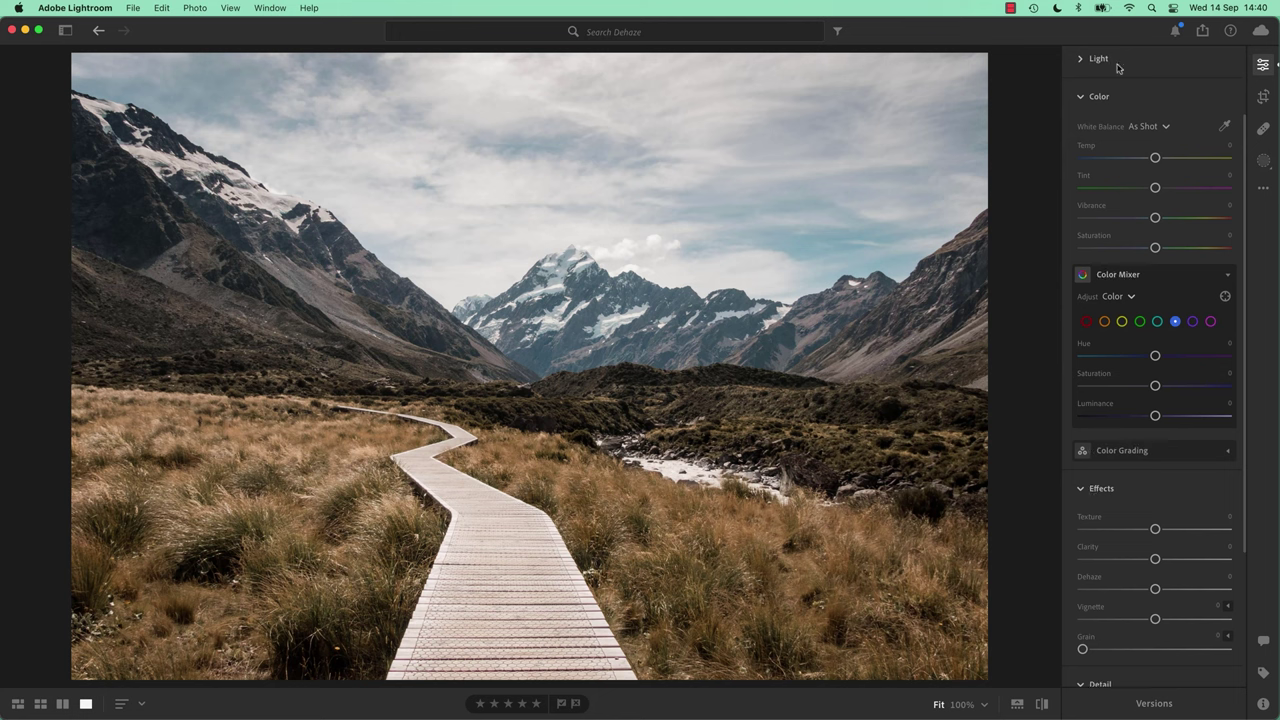
Create a Sky mask on the boardwalk photo and set its Dehaze to +55.
click(1262, 160)
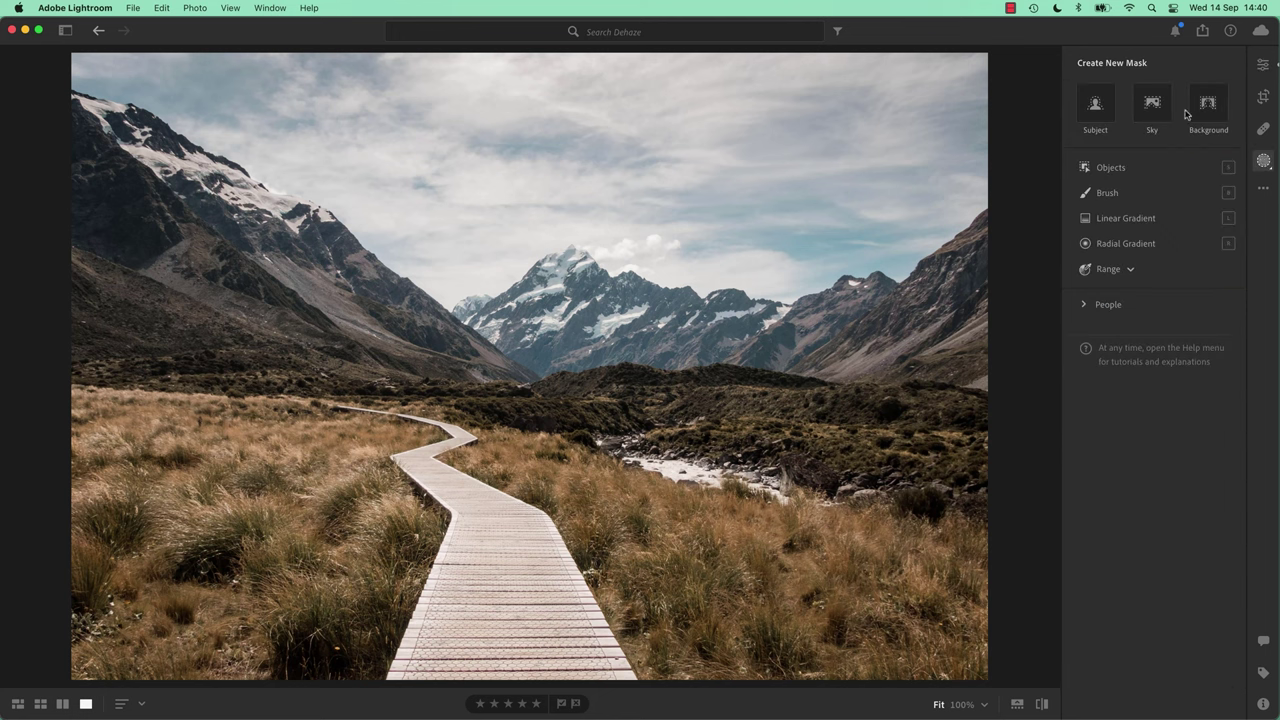
click(1152, 106)
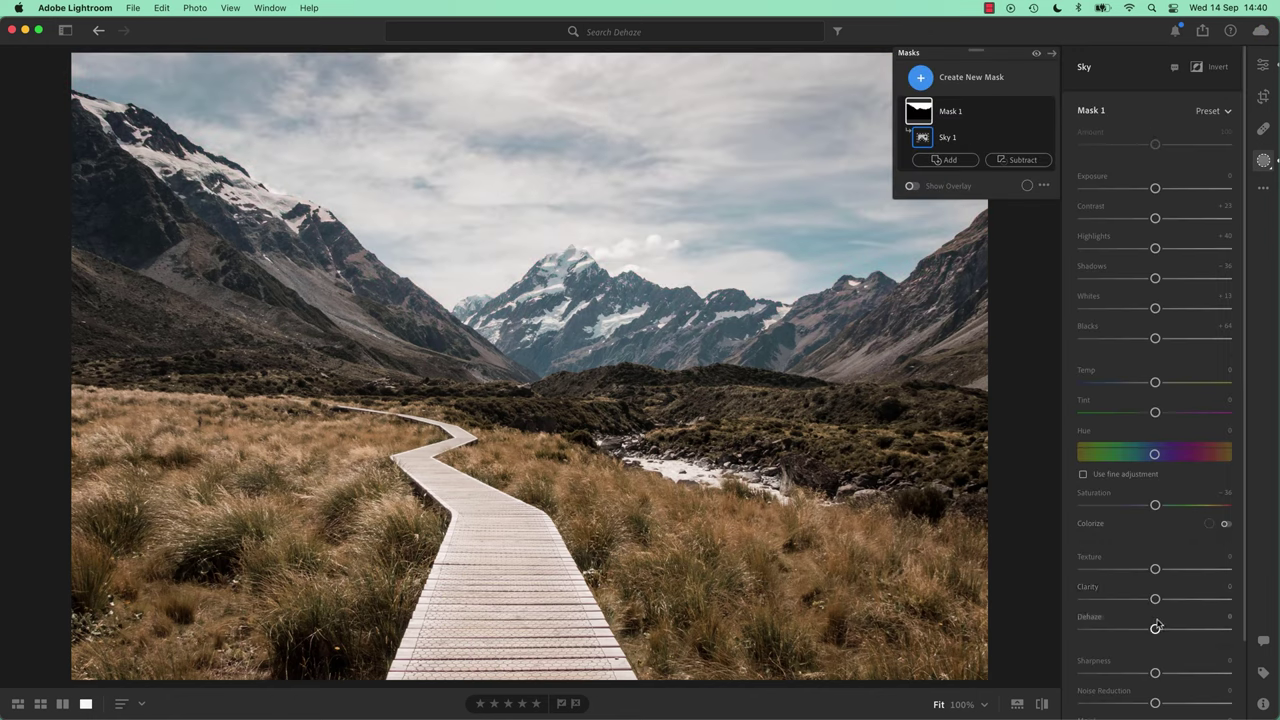
scroll(1153, 627, down, 3)
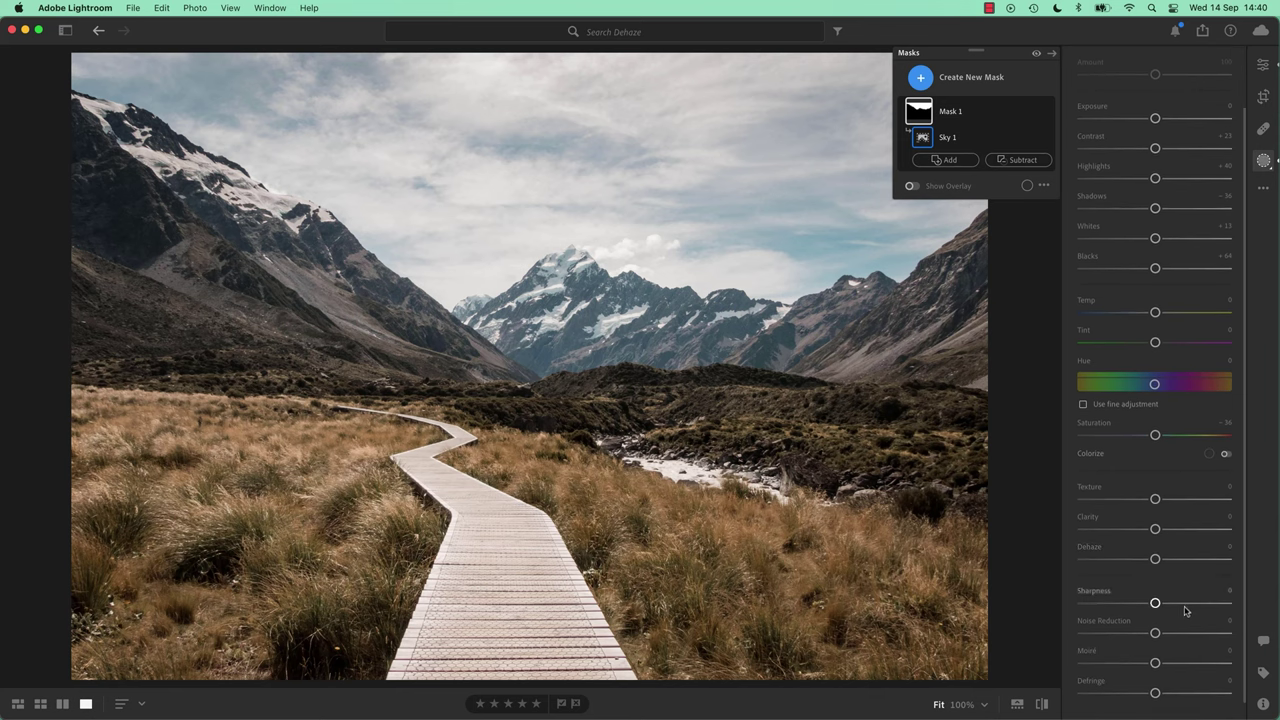
scroll(1184, 509, up, 3)
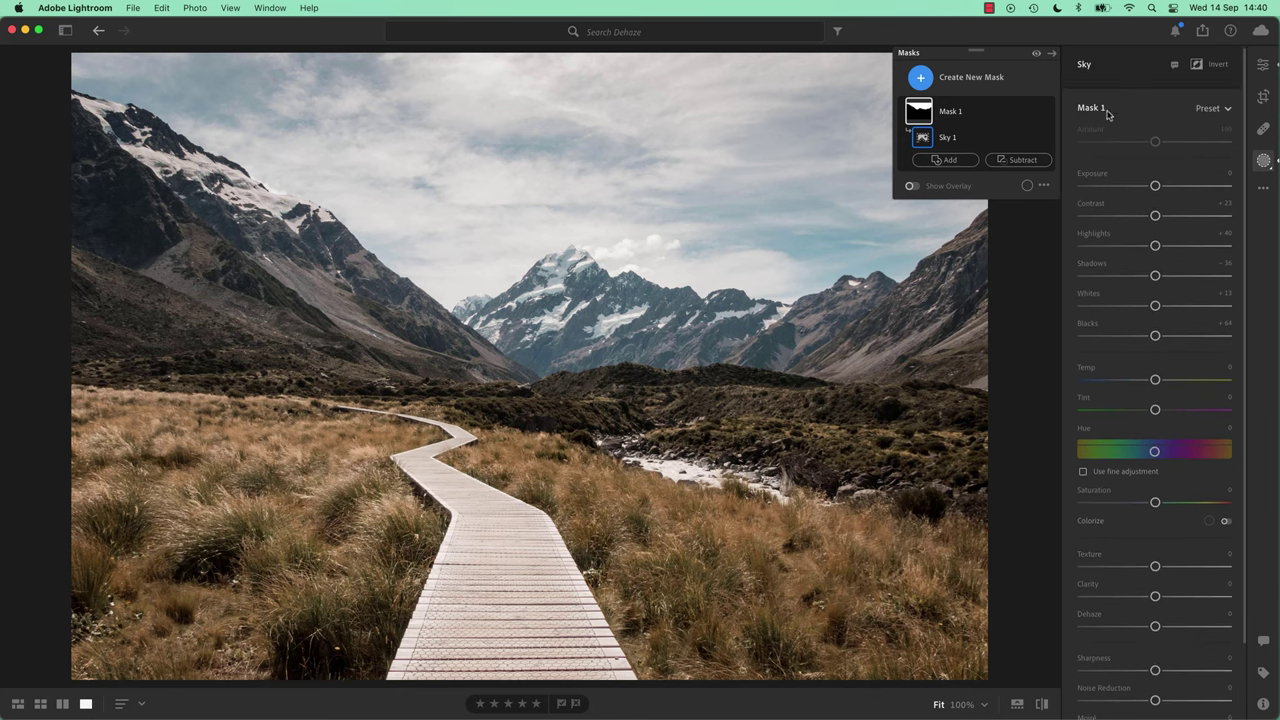
scroll(1155, 590, down, 2)
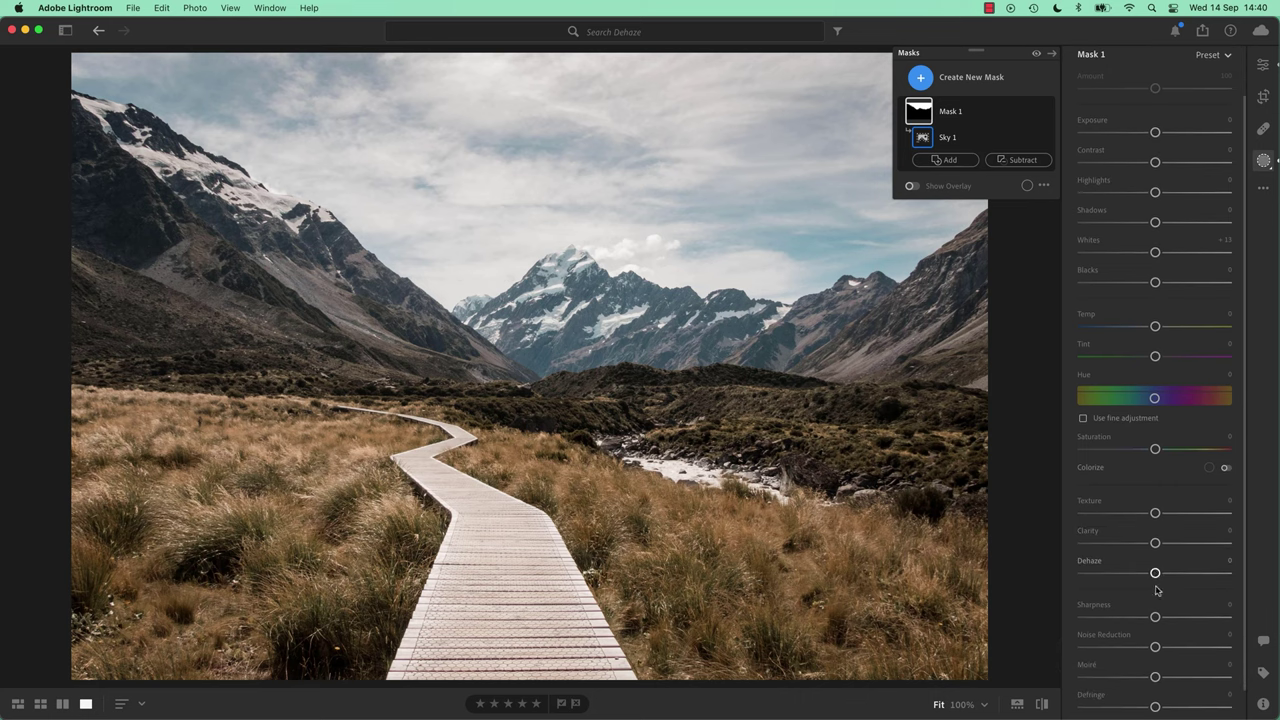
drag(1156, 575, 1217, 582)
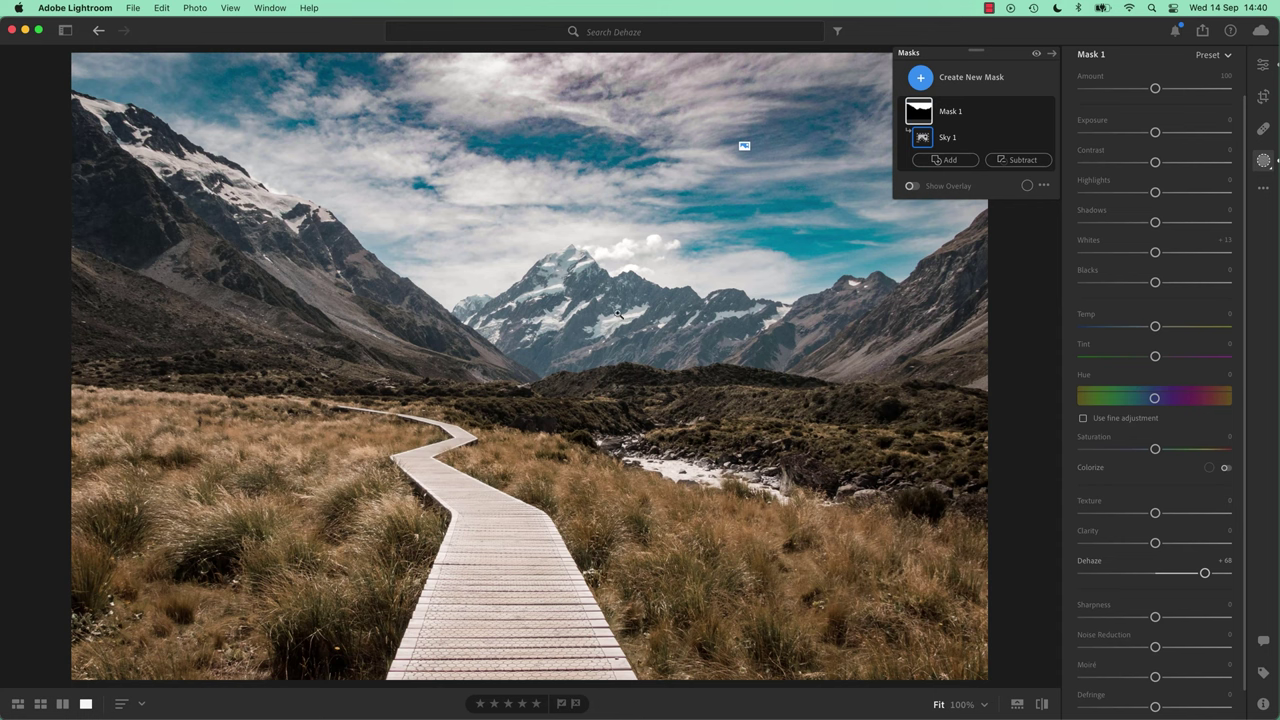
drag(1204, 573, 1193, 575)
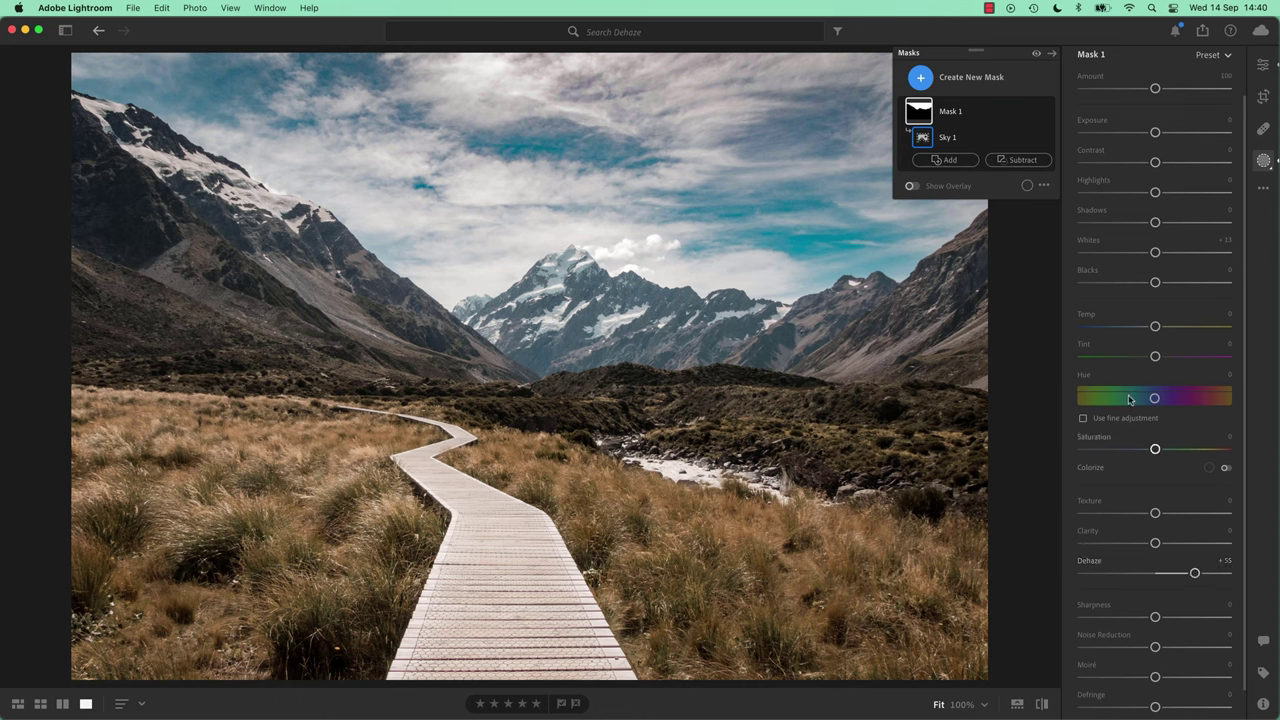
mouse_move(929, 140)
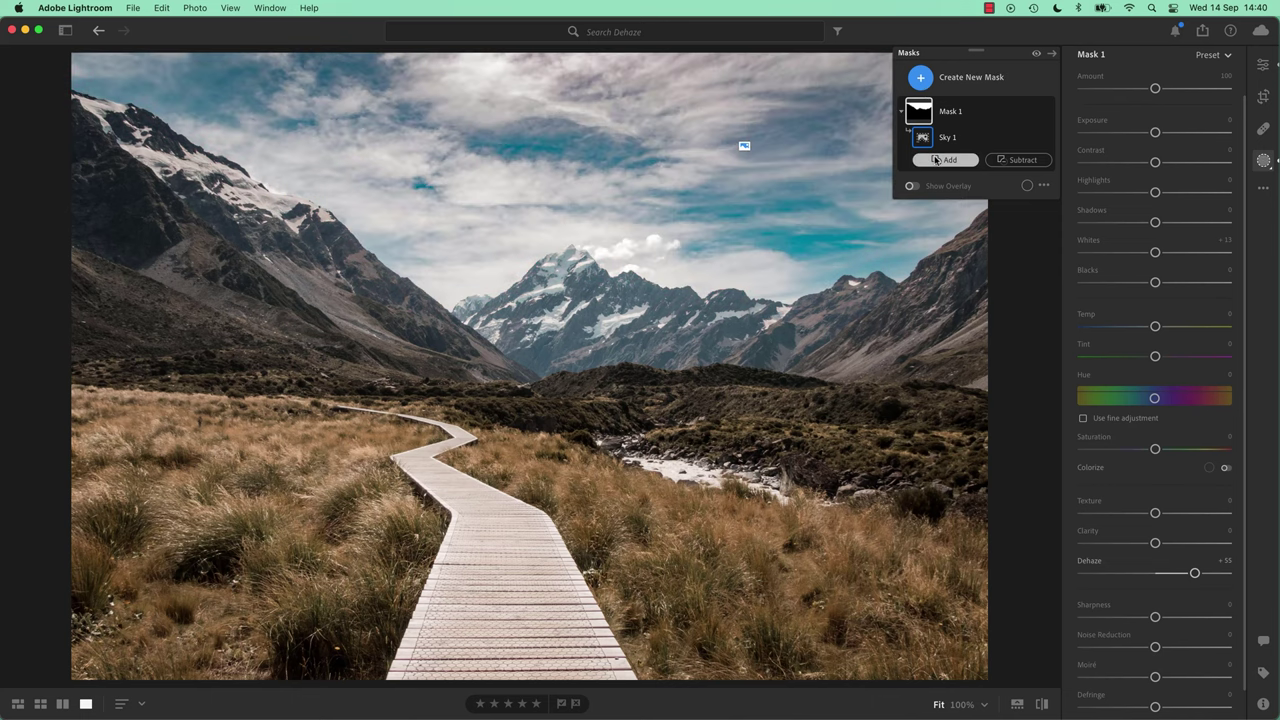
Add a Brush to Mask 1 at Flow 100 and paint over the peak and mountain range.
click(938, 160)
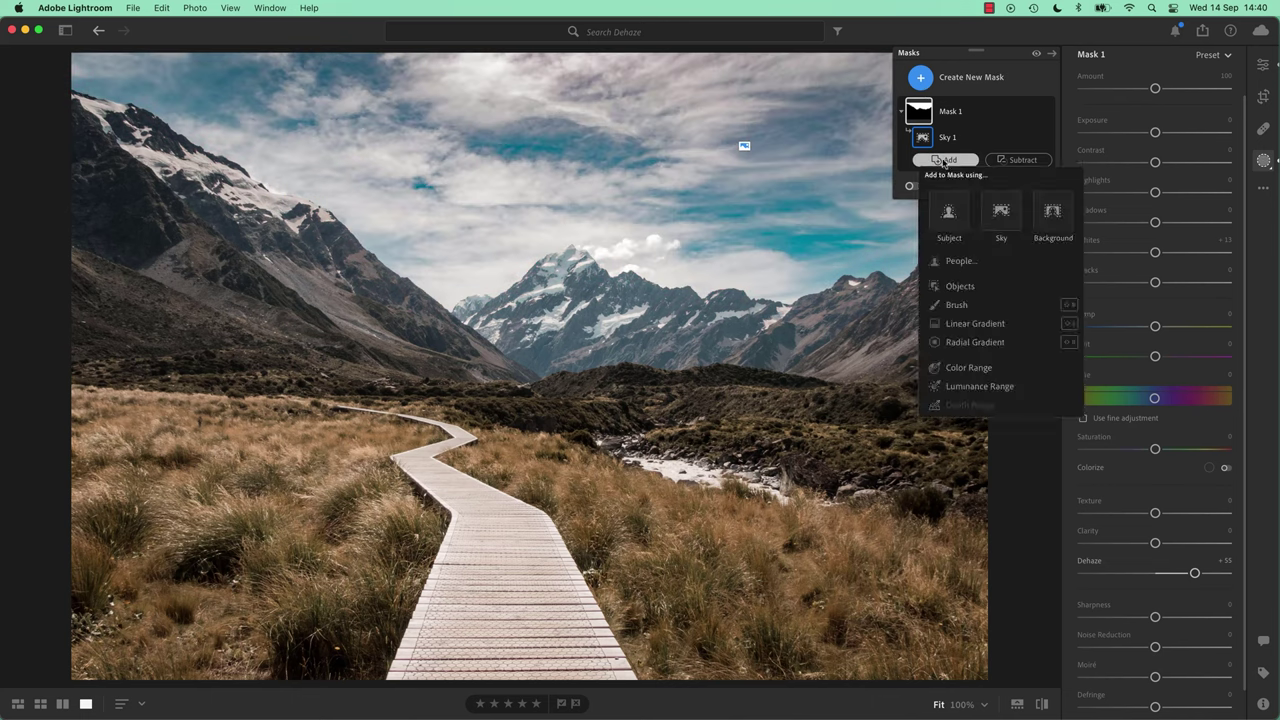
click(956, 305)
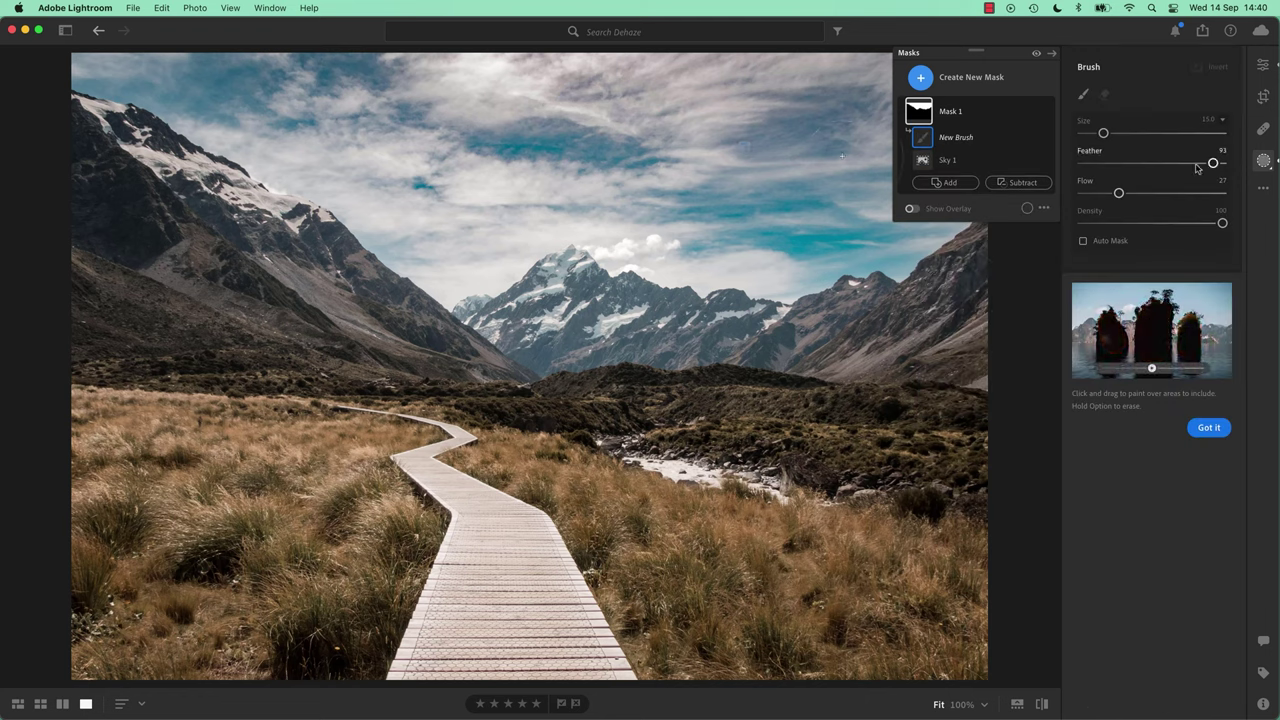
drag(1199, 193, 1230, 167)
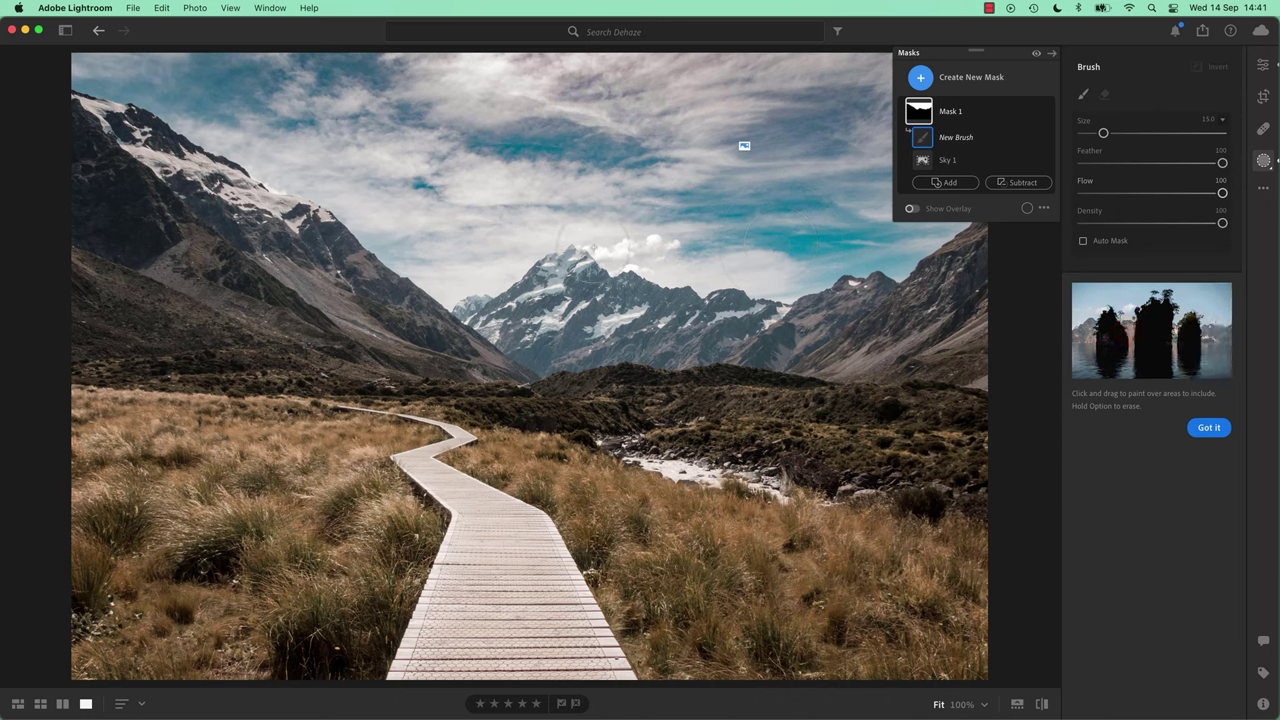
mouse_move(565, 252)
mouse_down()
mouse_move(497, 300)
mouse_move(740, 305)
mouse_move(595, 300)
mouse_move(563, 320)
mouse_move(740, 315)
mouse_move(845, 290)
mouse_move(712, 289)
mouse_up()
key(bracketleft)
key(bracketleft)
key(bracketleft)
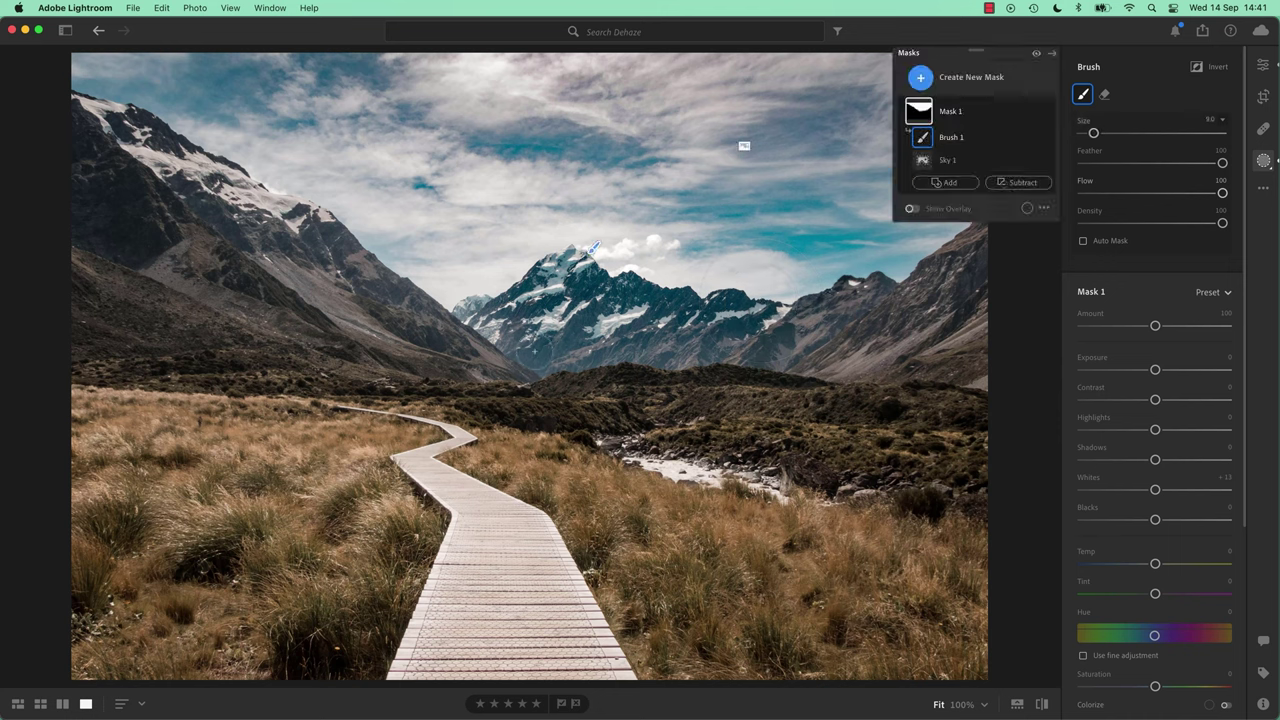
mouse_move(516, 317)
mouse_down()
mouse_move(530, 354)
mouse_move(724, 348)
mouse_move(851, 291)
mouse_move(844, 318)
mouse_up()
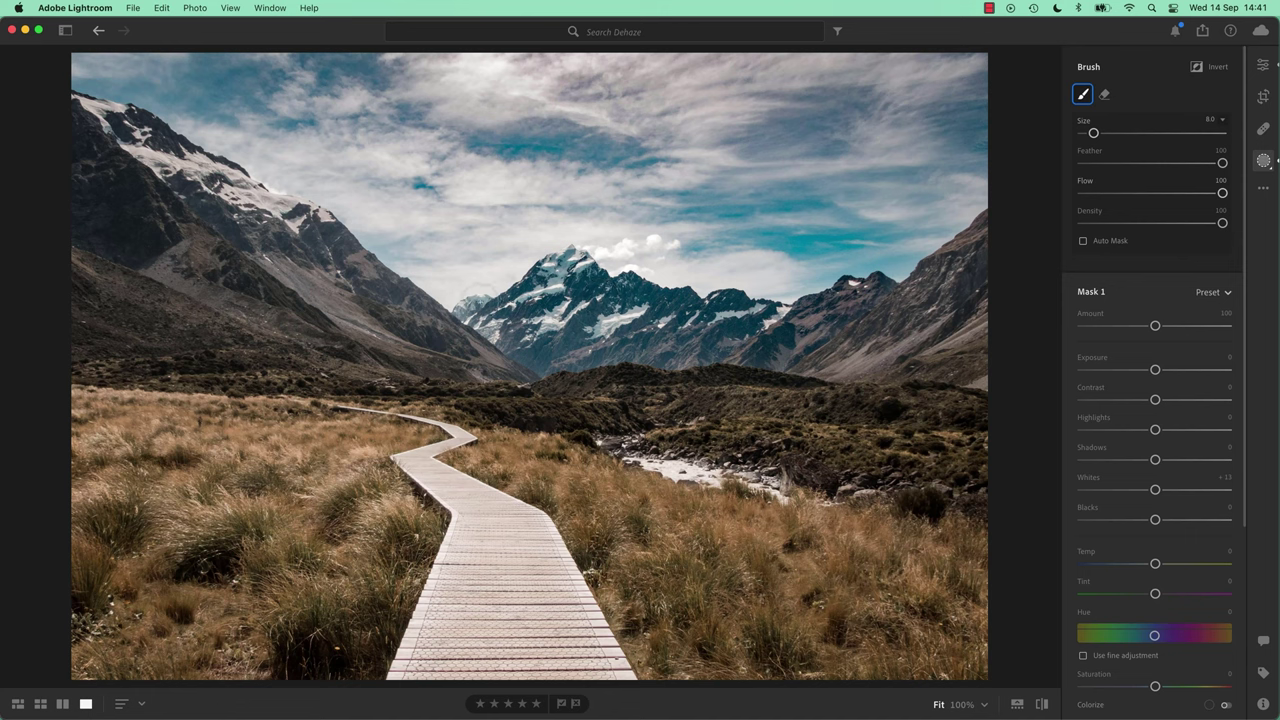
drag(500, 307, 515, 370)
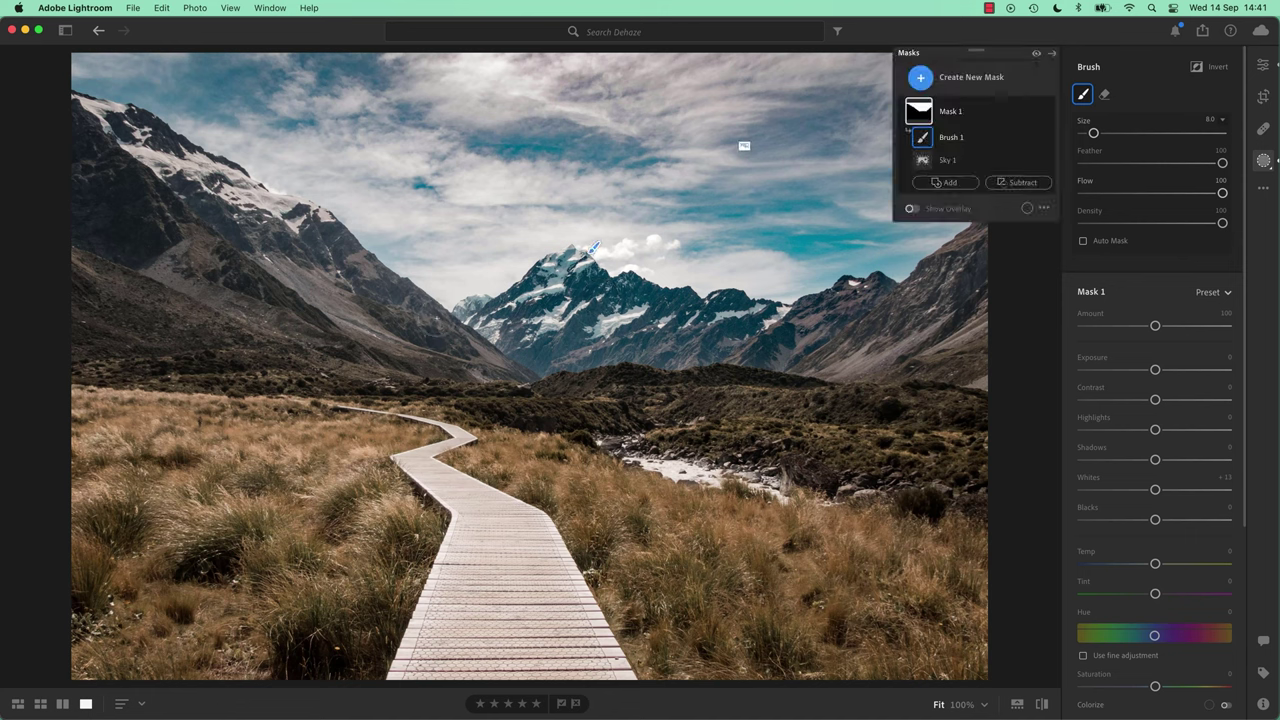
mouse_move(392, 306)
mouse_down()
mouse_move(300, 321)
mouse_move(313, 344)
mouse_up()
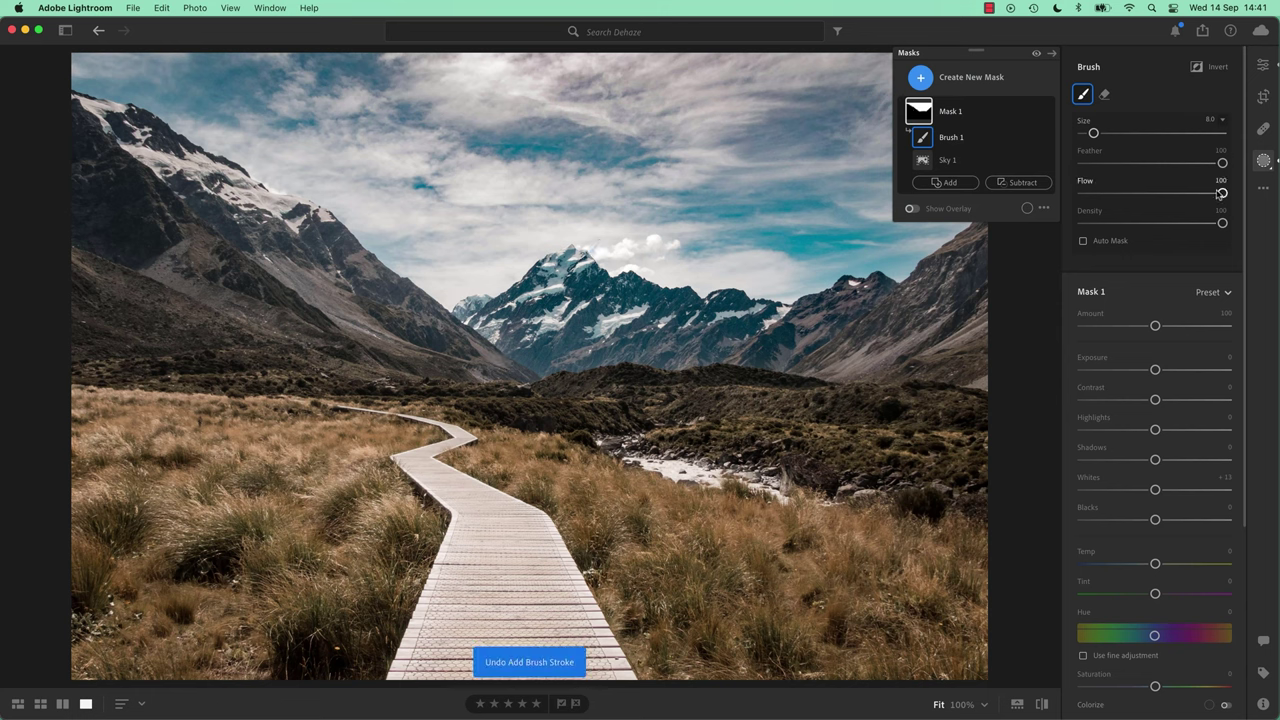
Lower the flow and paint softer strokes at size 13 over the slopes and peak.
drag(1222, 193, 1136, 195)
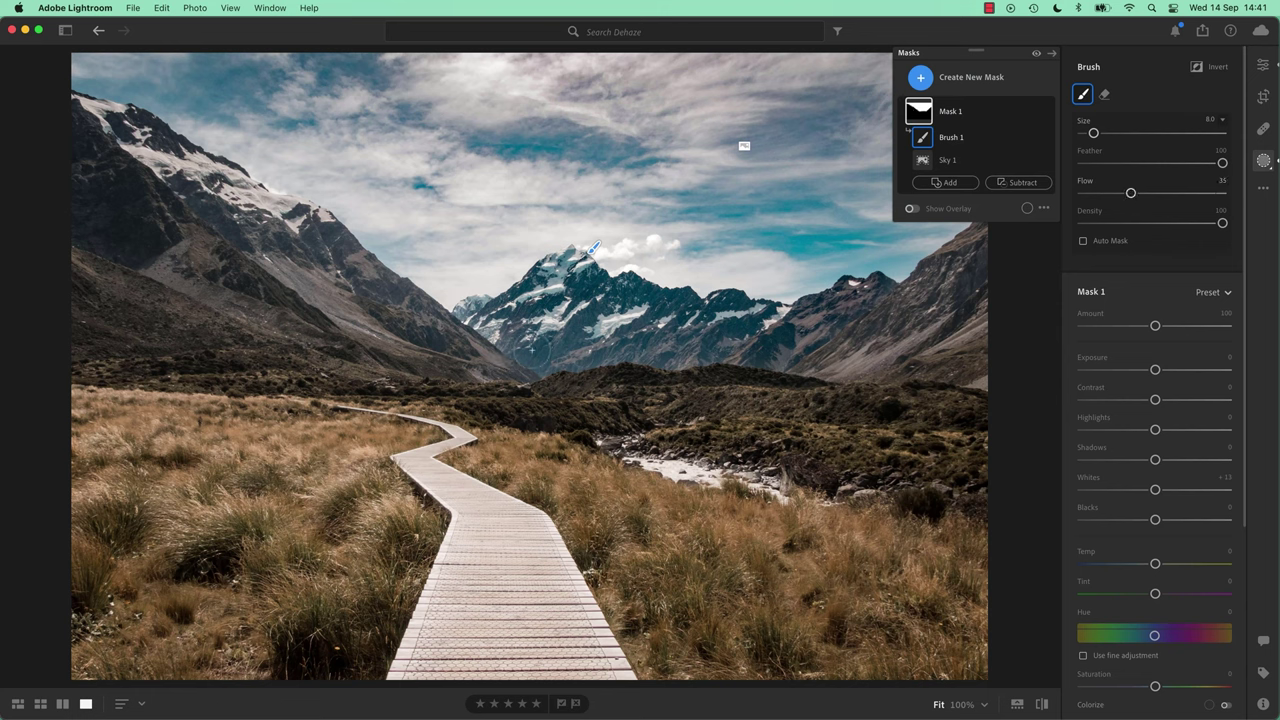
mouse_move(541, 353)
mouse_down()
mouse_move(459, 357)
mouse_move(592, 248)
mouse_up()
mouse_move(522, 348)
mouse_down()
mouse_move(451, 338)
mouse_move(365, 278)
mouse_move(358, 290)
mouse_up()
mouse_move(421, 324)
mouse_down()
mouse_move(350, 315)
mouse_move(324, 280)
mouse_move(342, 287)
mouse_move(360, 330)
mouse_move(415, 368)
mouse_move(534, 382)
mouse_move(458, 331)
mouse_move(517, 353)
mouse_move(462, 345)
mouse_move(506, 394)
mouse_move(490, 362)
mouse_up()
key(bracketright)
key(bracketright)
key(bracketright)
key(bracketright)
key(bracketright)
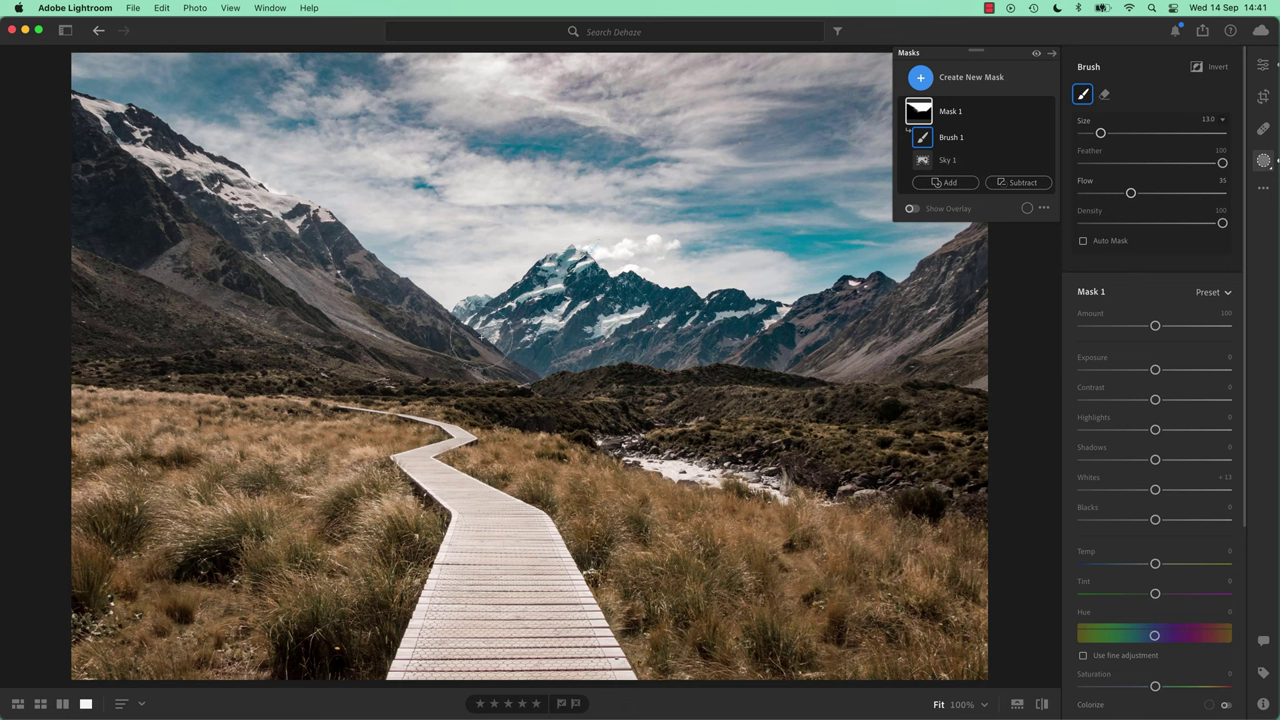
mouse_move(418, 340)
mouse_down()
mouse_move(300, 300)
mouse_move(255, 250)
mouse_up()
mouse_move(472, 340)
mouse_down()
mouse_move(480, 294)
mouse_move(462, 338)
mouse_up()
mouse_move(890, 309)
mouse_down()
mouse_move(812, 279)
mouse_move(852, 322)
mouse_up()
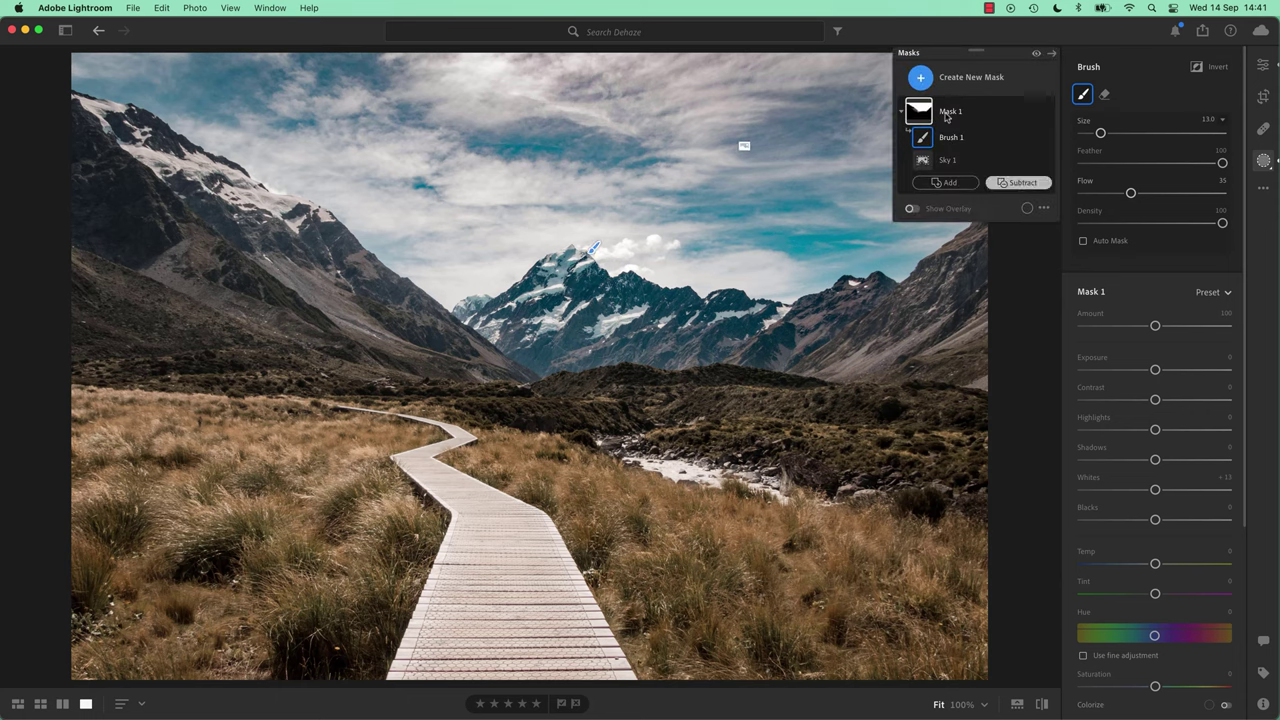
Set Mask 1's overlay to Image on Black and preview Brush 1's coverage across the snowy peaks.
click(921, 112)
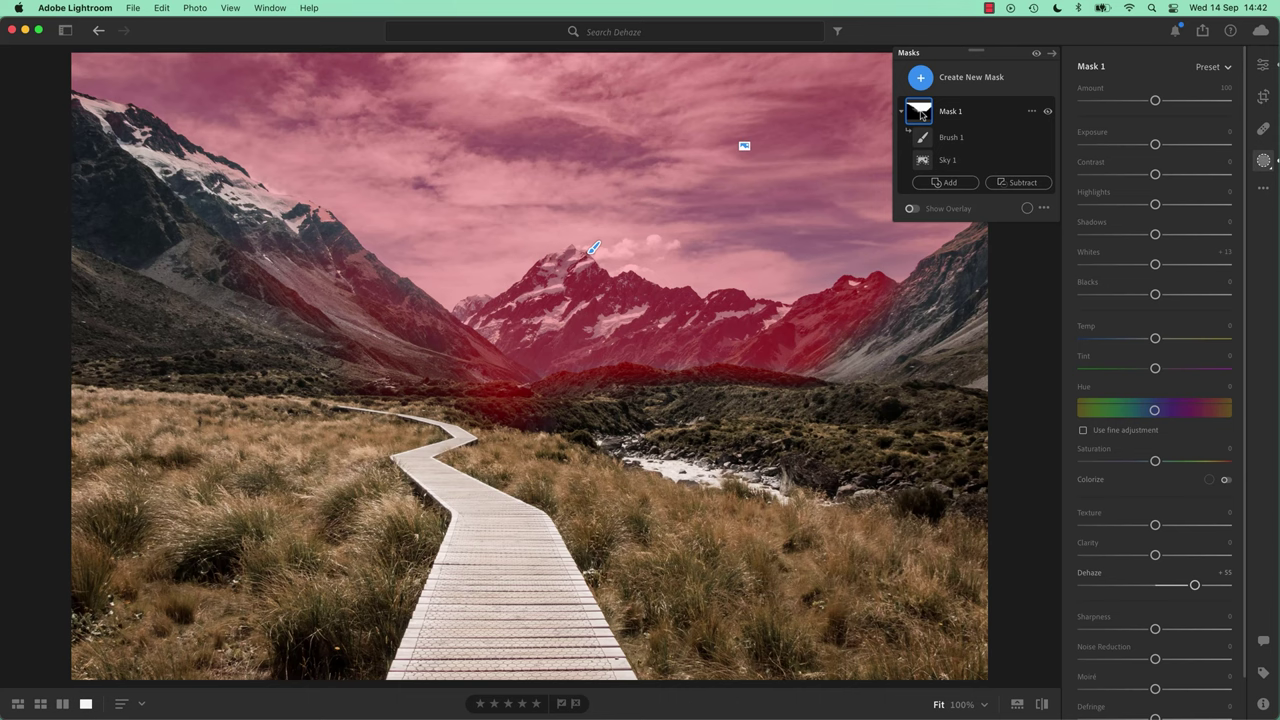
click(1043, 208)
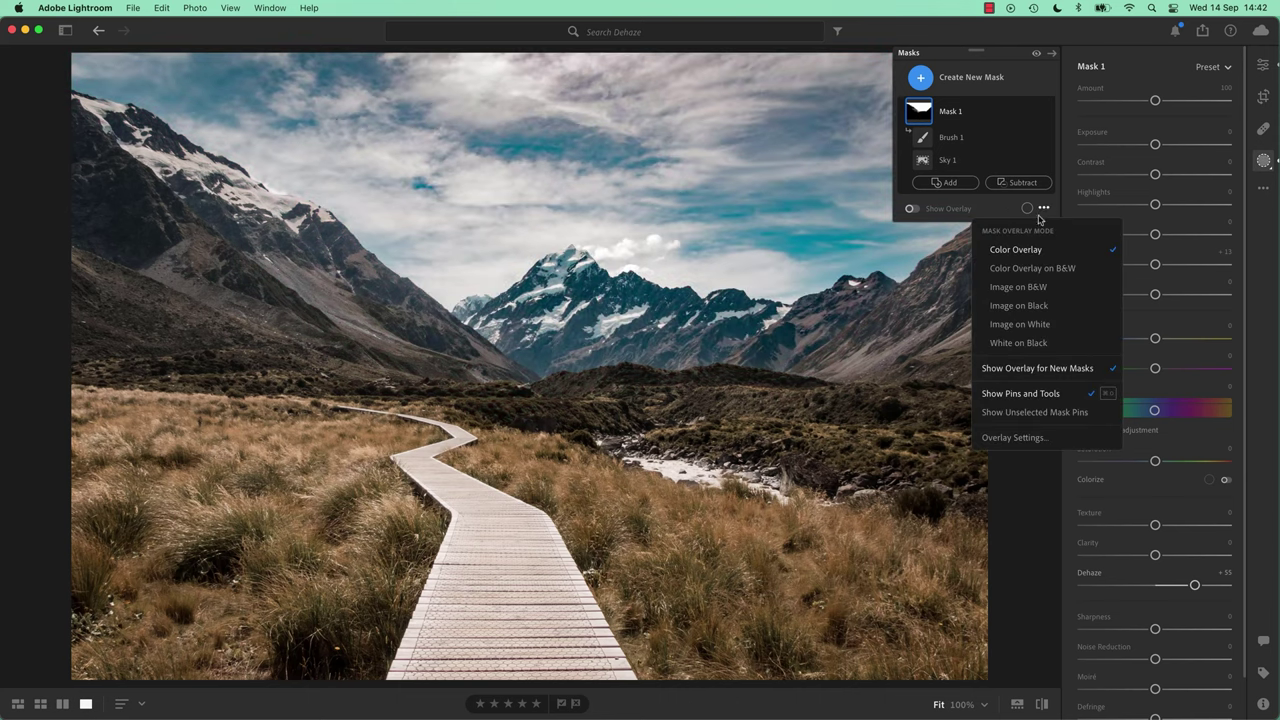
click(1027, 307)
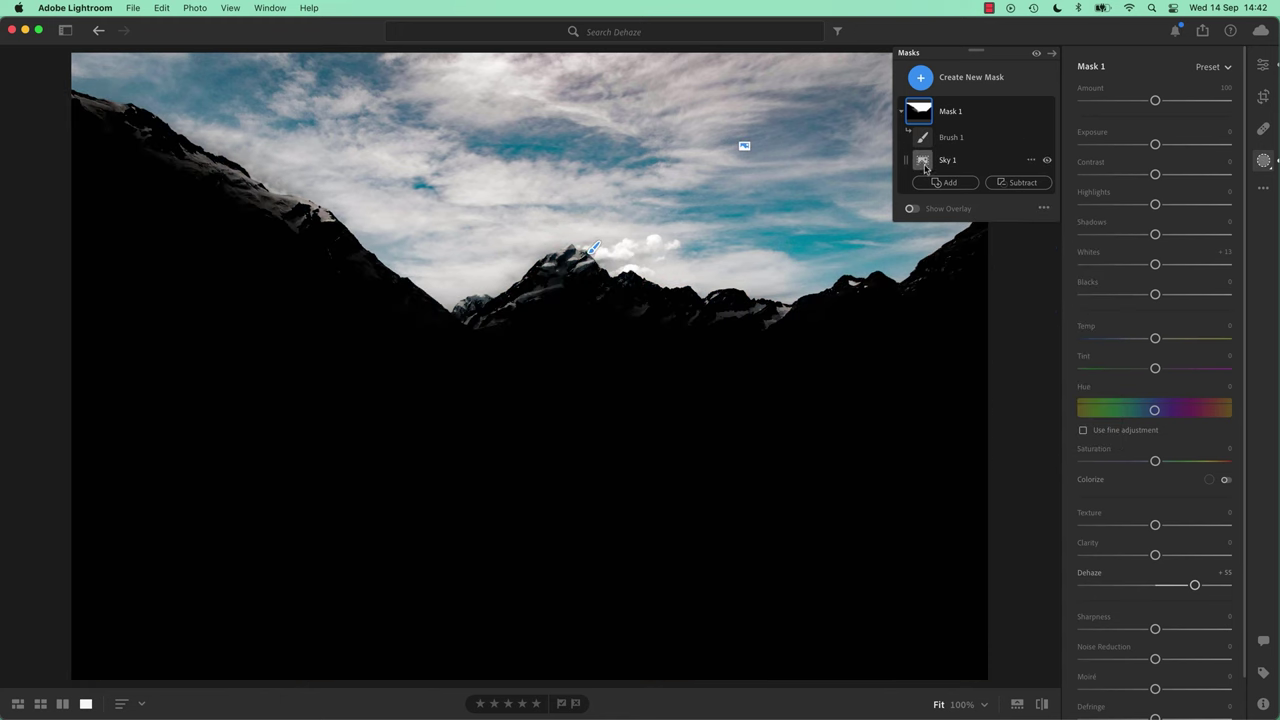
click(923, 139)
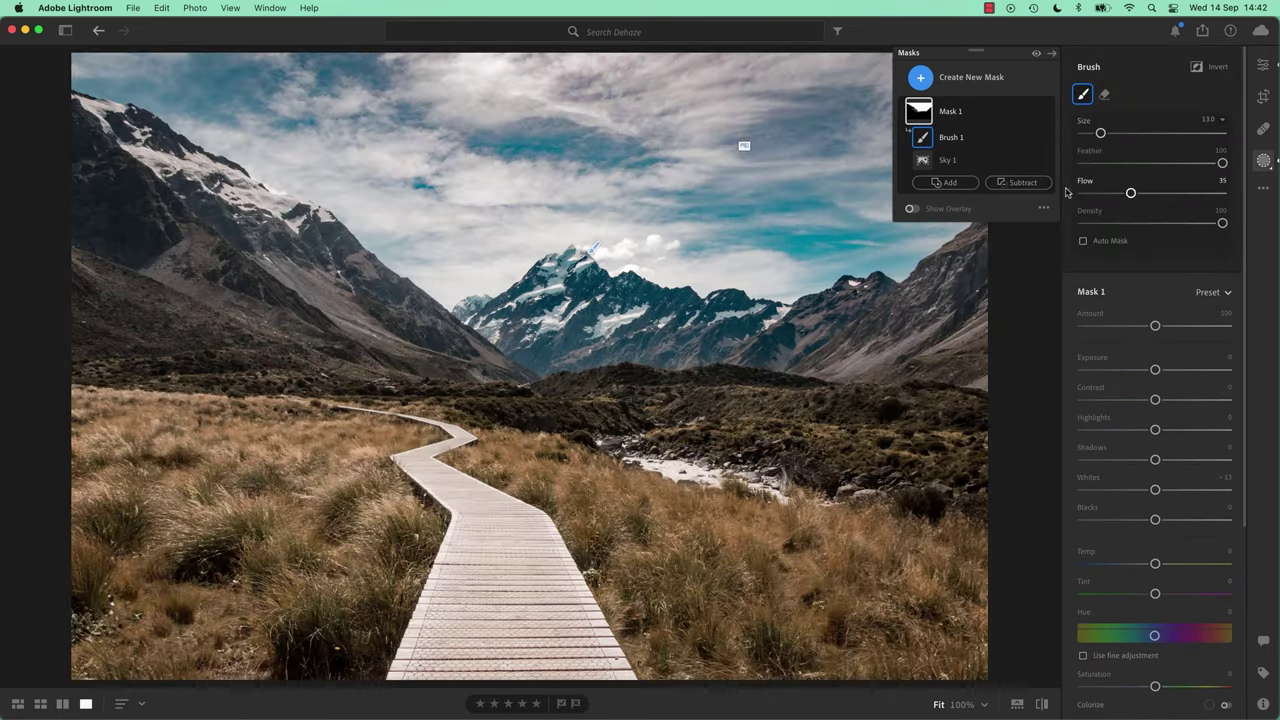
click(1043, 208)
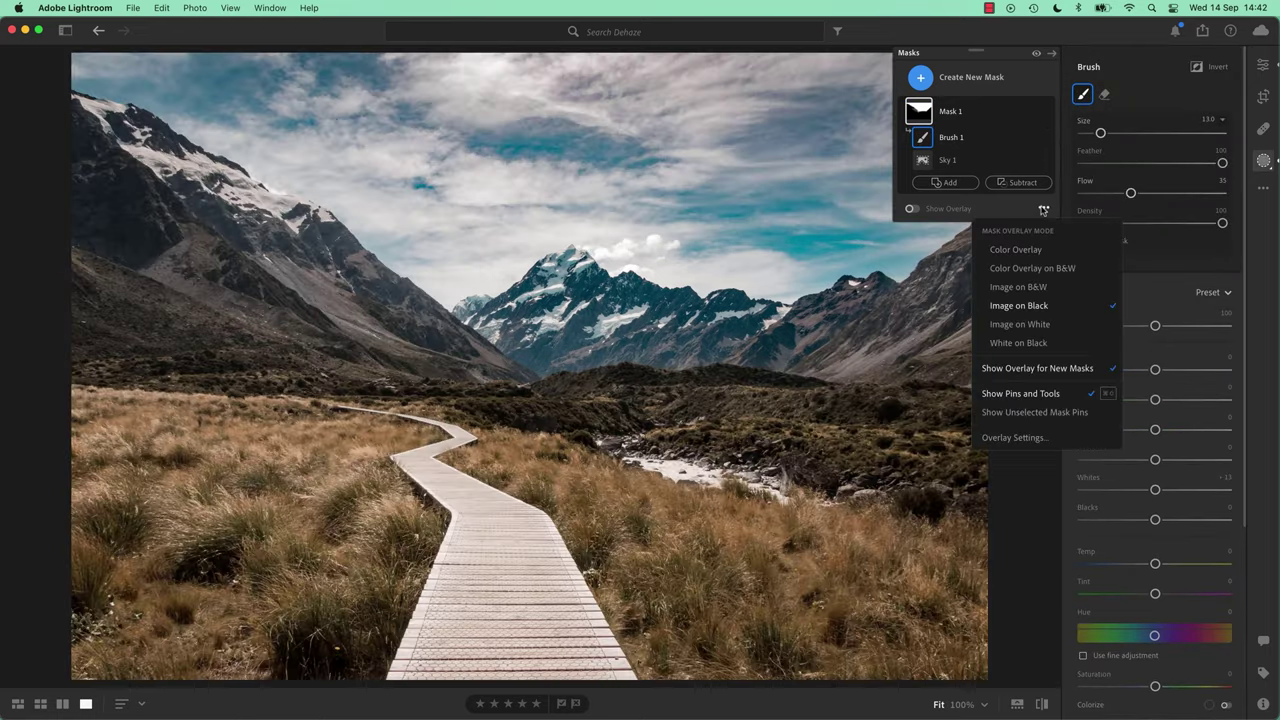
click(1021, 306)
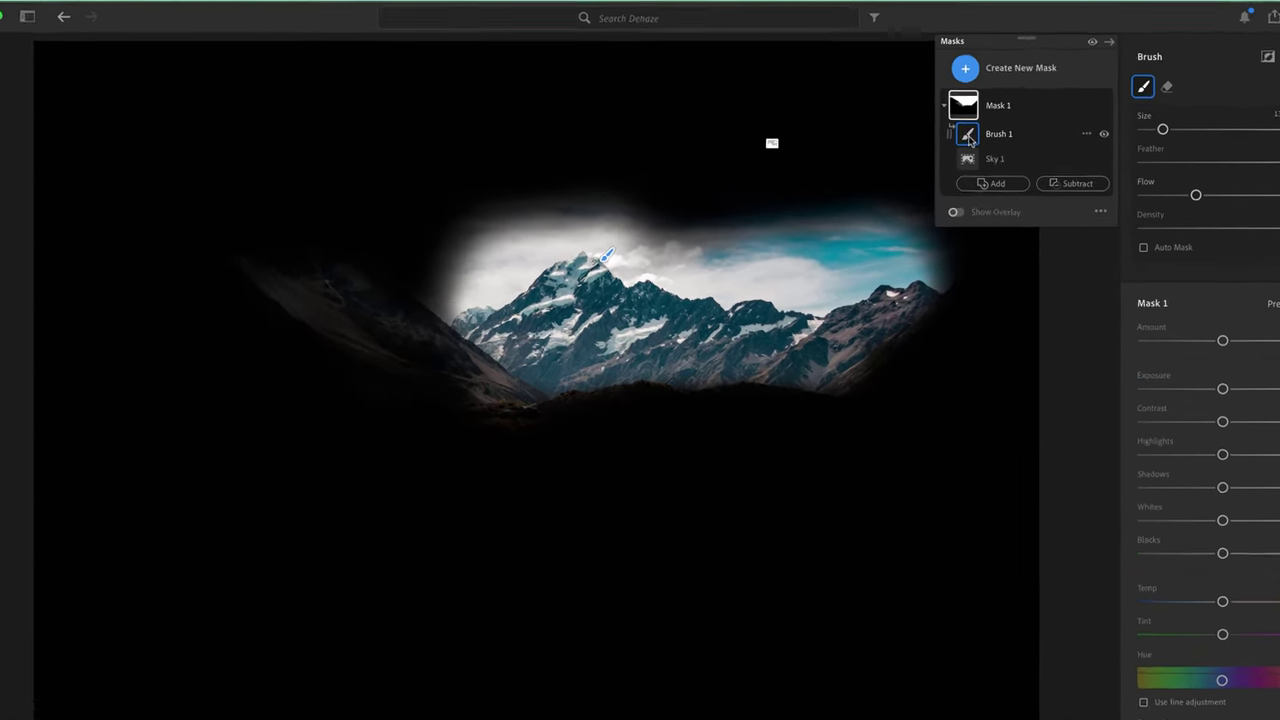